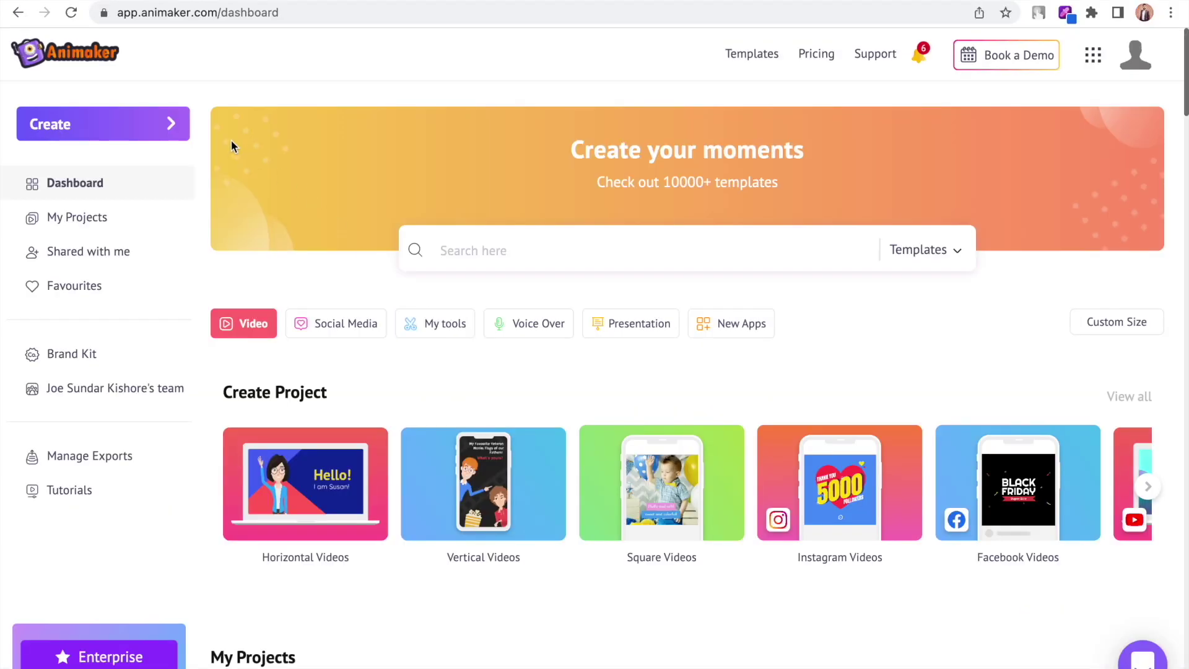
Step: Start a new Male character from the spiky-haired blue hoodie look
{"action": "left_click", "coordinate": [175, 127]}
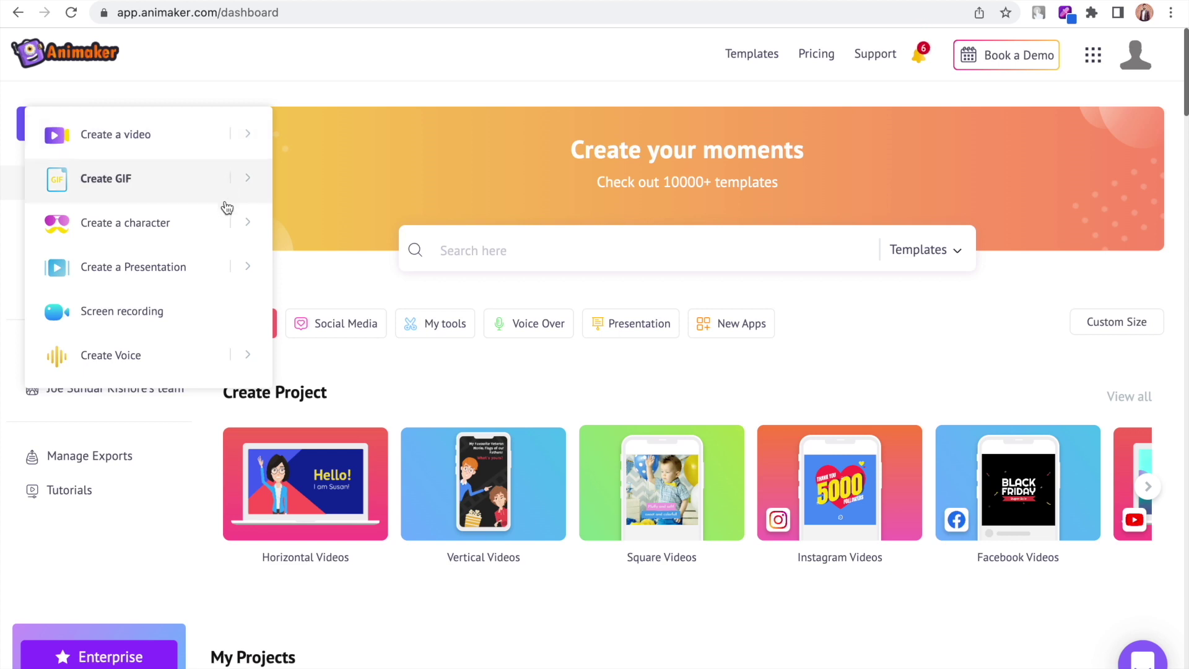
{"action": "left_click", "coordinate": [241, 231]}
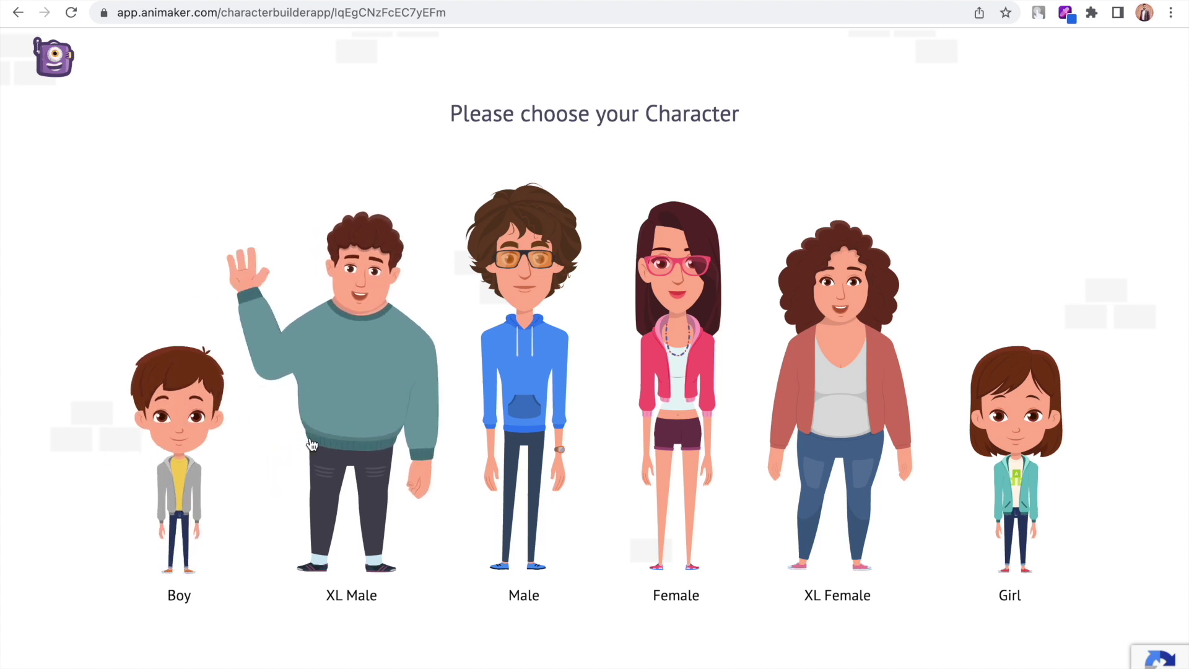
{"action": "left_click", "coordinate": [512, 435]}
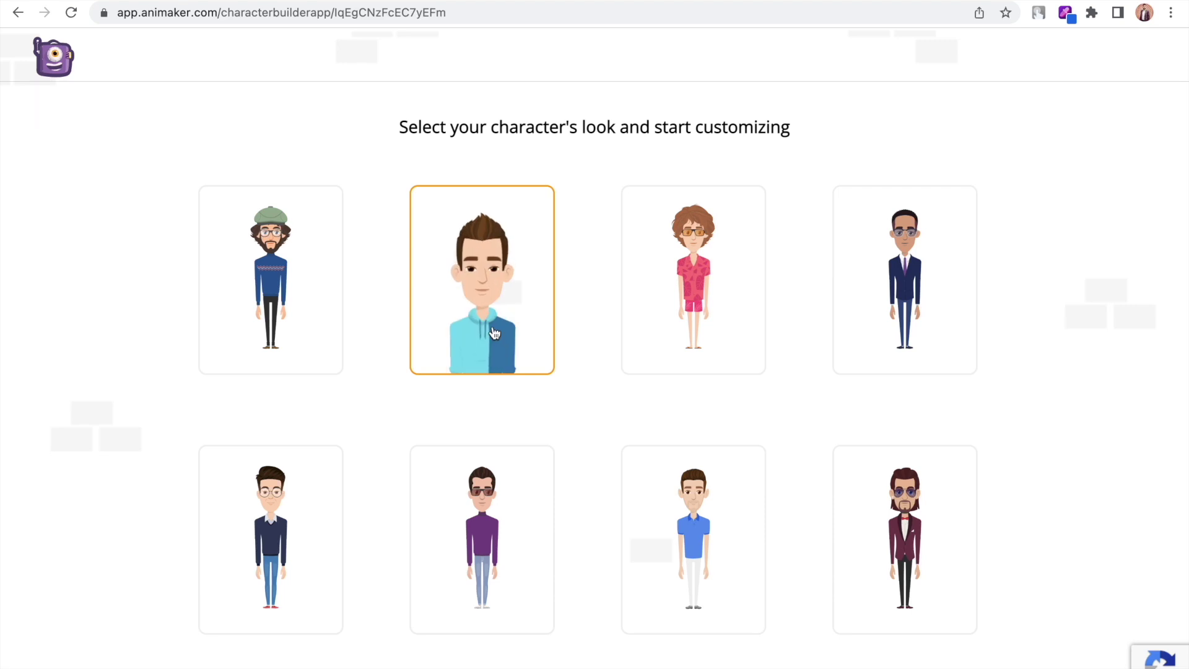
{"action": "left_click", "coordinate": [495, 333]}
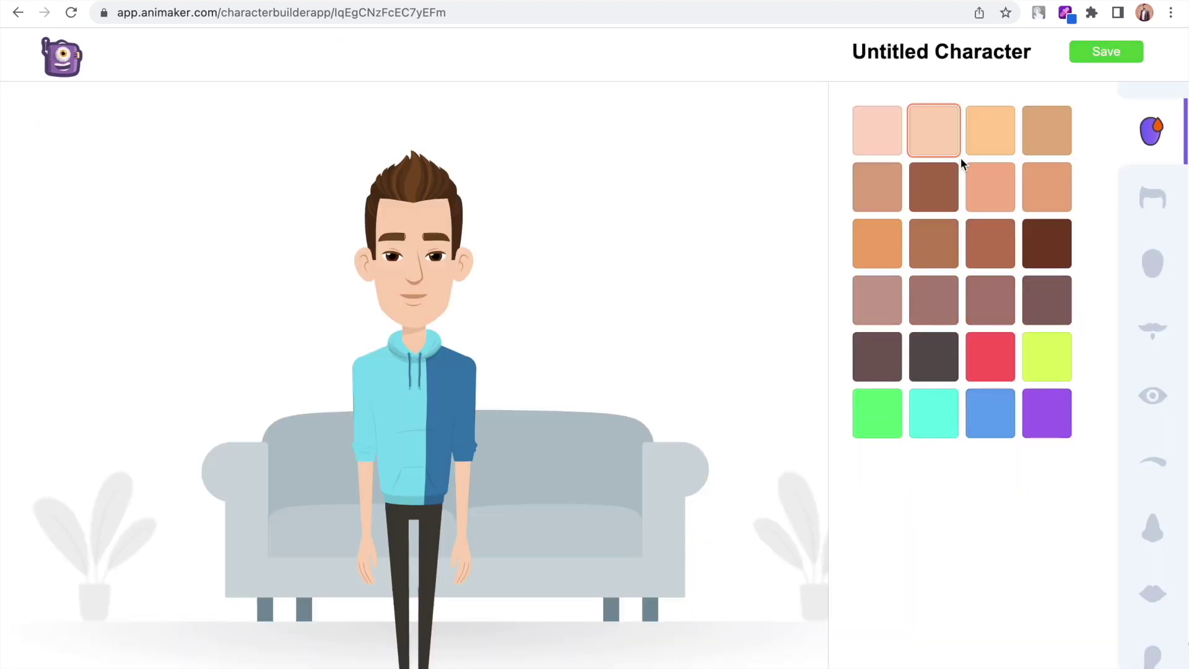
Step: Set a light peach skin tone and give the character long dark wavy hair
{"action": "left_click", "coordinate": [990, 146]}
{"action": "left_click", "coordinate": [1046, 145]}
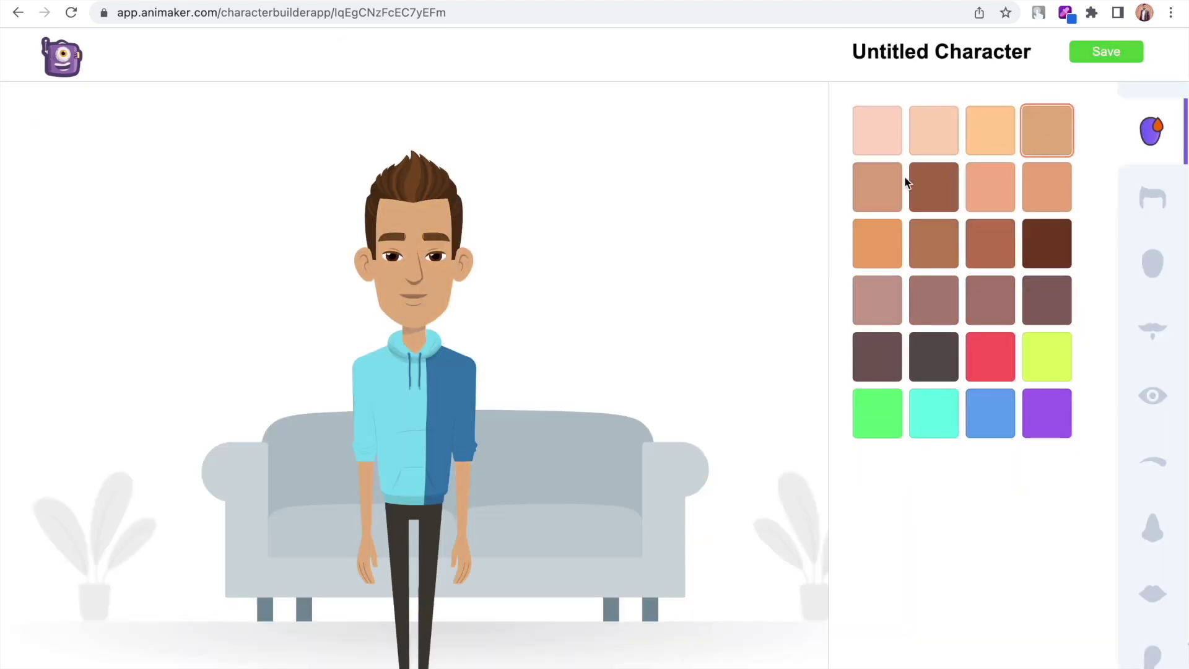
{"action": "left_click", "coordinate": [887, 186]}
{"action": "left_click", "coordinate": [940, 152]}
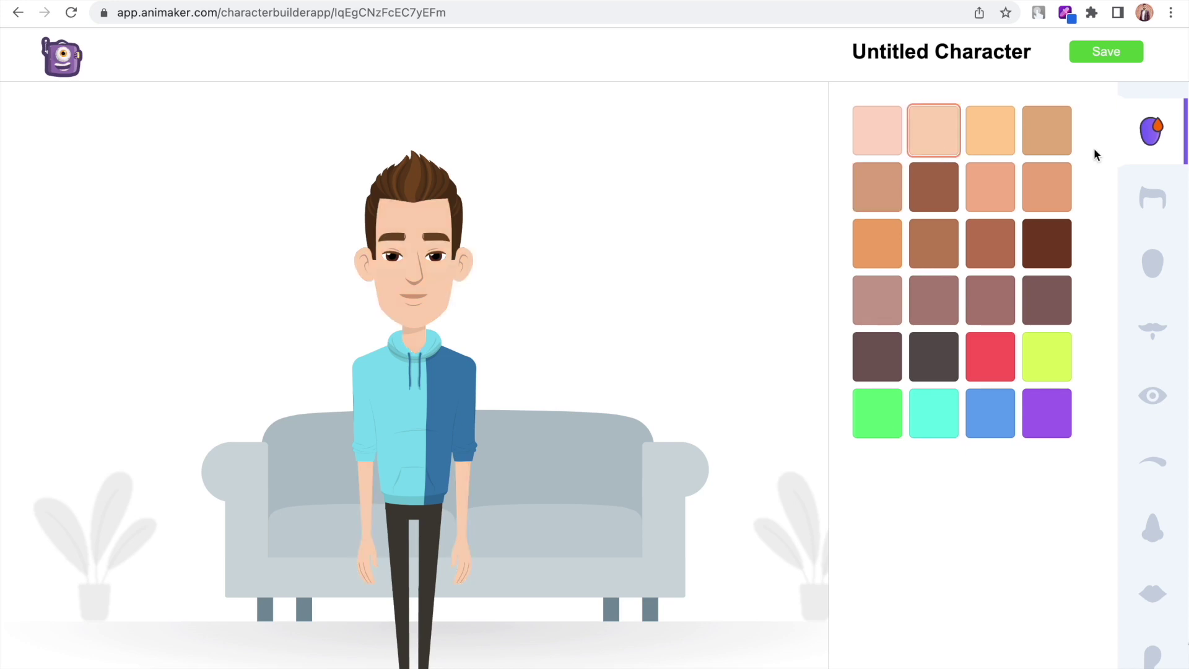
{"action": "left_click", "coordinate": [1155, 202]}
{"action": "left_click", "coordinate": [1021, 325]}
{"action": "left_click", "coordinate": [931, 337]}
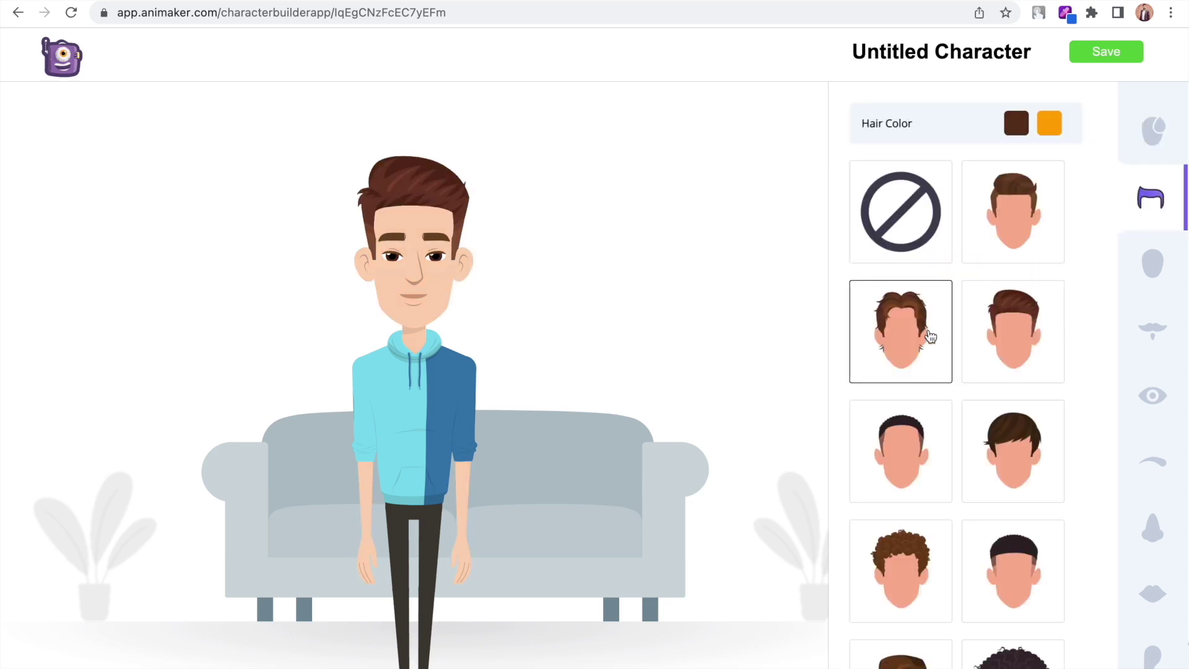
{"action": "scroll", "coordinate": [931, 336], "scroll_direction": "down", "scroll_amount": 3}
{"action": "left_click", "coordinate": [904, 377]}
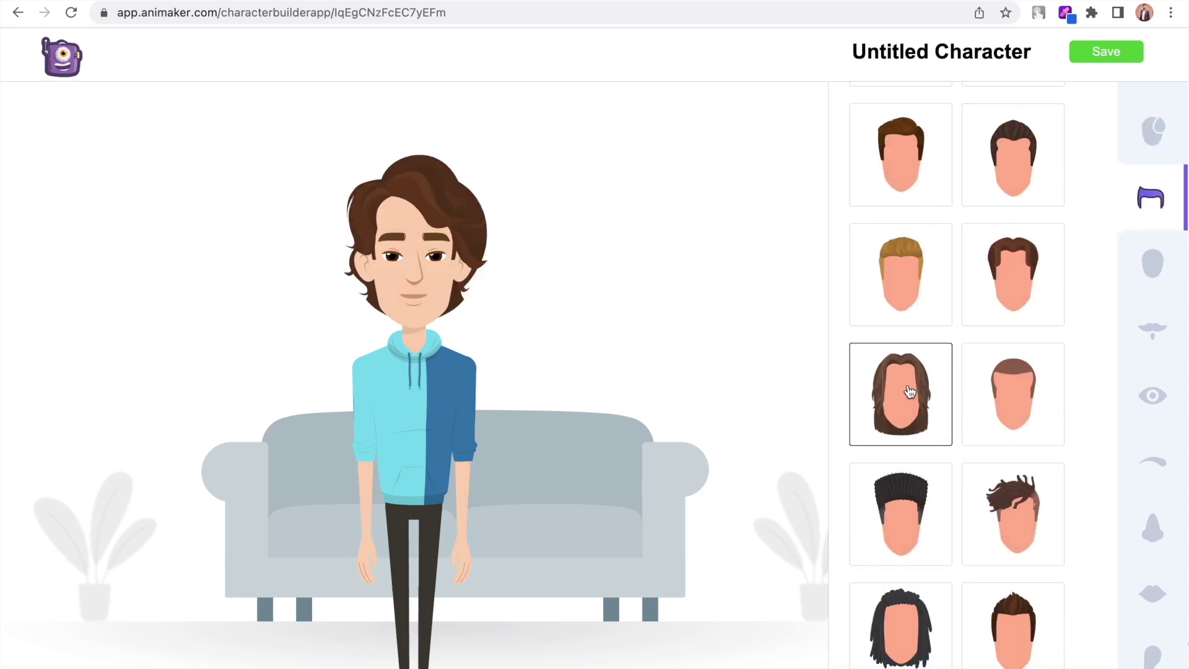
{"action": "scroll", "coordinate": [908, 392], "scroll_direction": "up", "scroll_amount": 3}
{"action": "left_click", "coordinate": [1025, 127]}
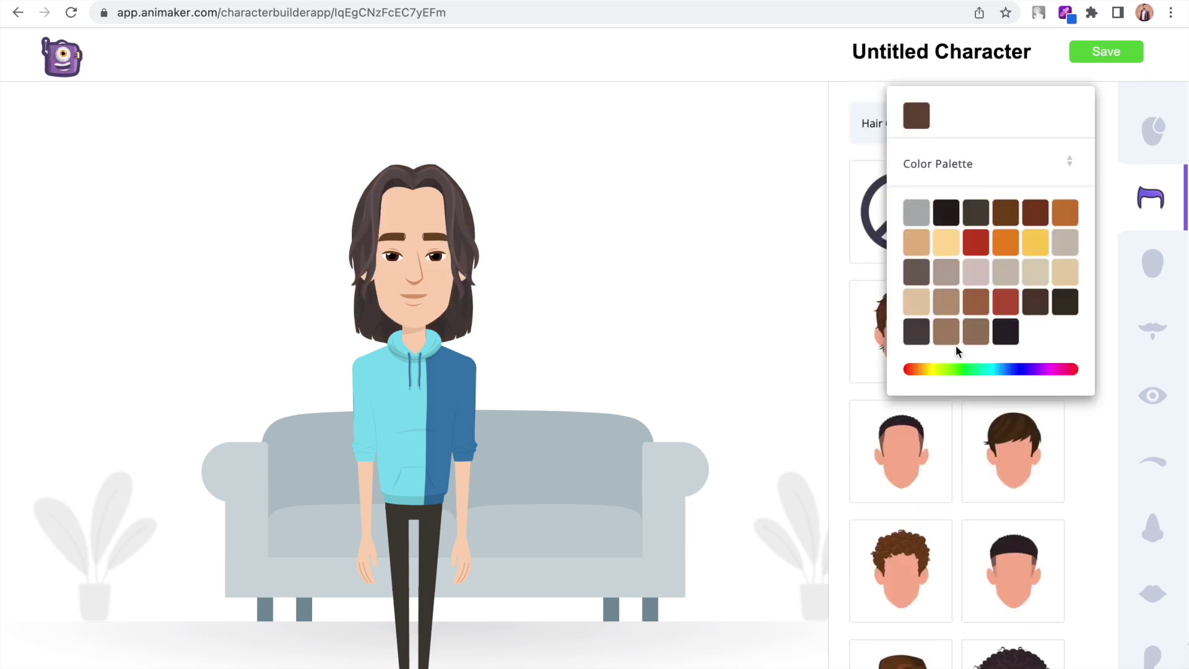
Step: Give the character a goatee and reddish-brown eyes
{"action": "left_click", "coordinate": [1152, 263]}
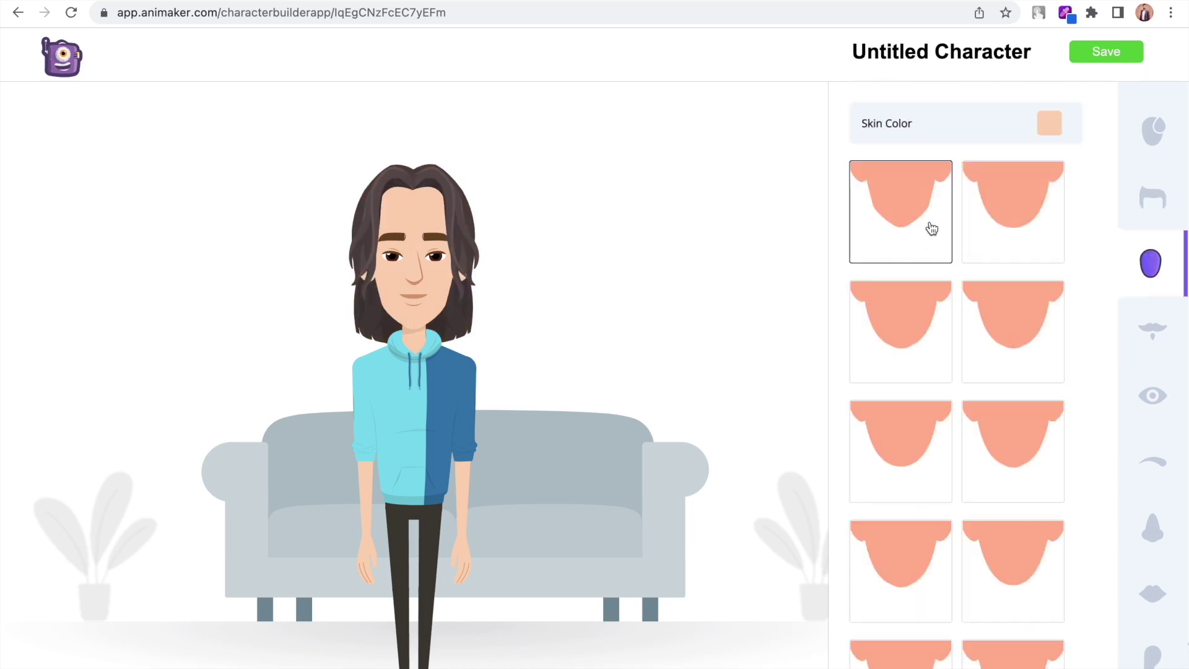
{"action": "scroll", "coordinate": [927, 347], "scroll_direction": "down", "scroll_amount": 5}
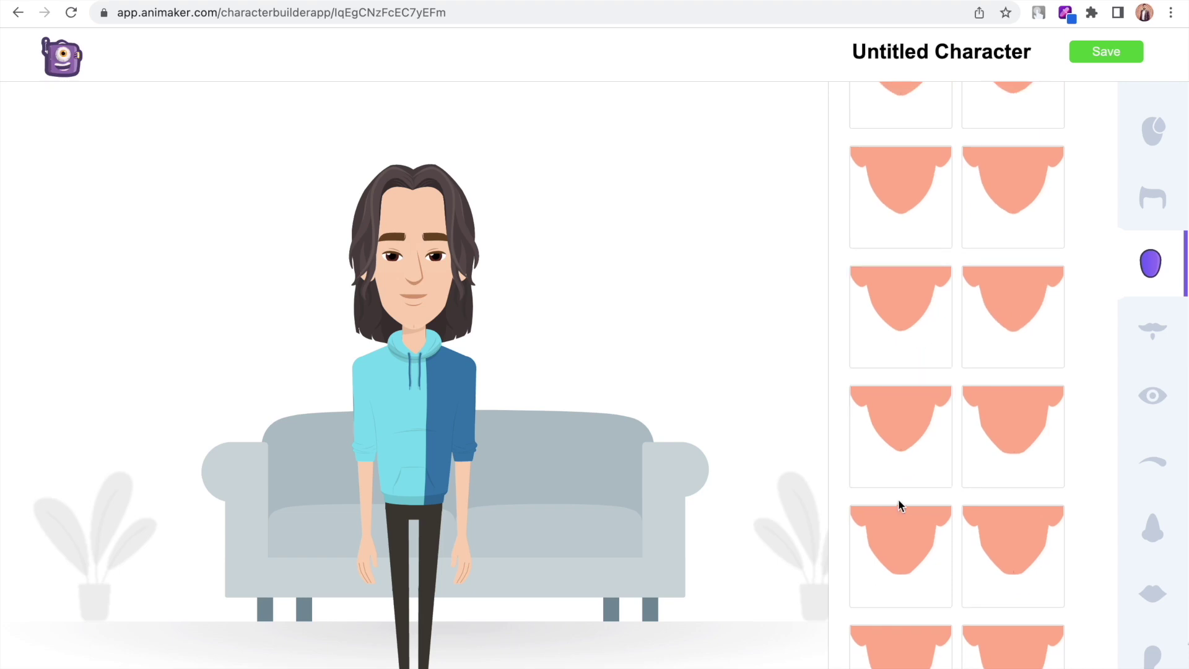
{"action": "scroll", "coordinate": [1096, 306], "scroll_direction": "up", "scroll_amount": 5}
{"action": "left_click", "coordinate": [1150, 328]}
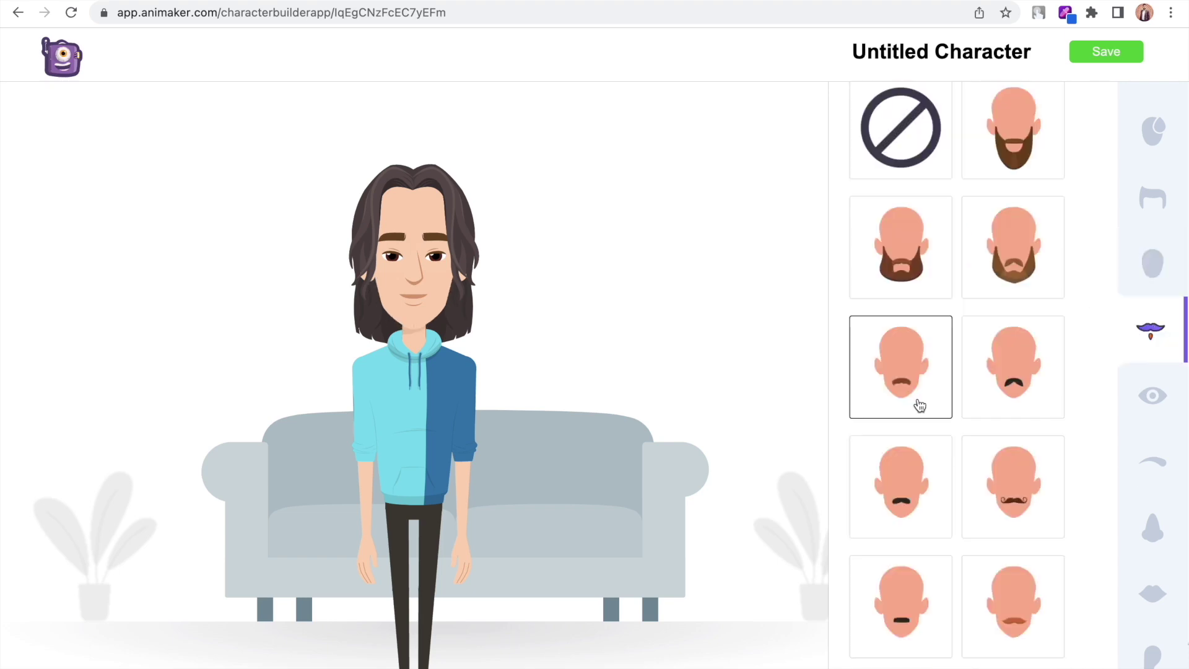
{"action": "scroll", "coordinate": [919, 406], "scroll_direction": "down", "scroll_amount": 2}
{"action": "scroll", "coordinate": [920, 406], "scroll_direction": "down", "scroll_amount": 5}
{"action": "left_click", "coordinate": [911, 490]}
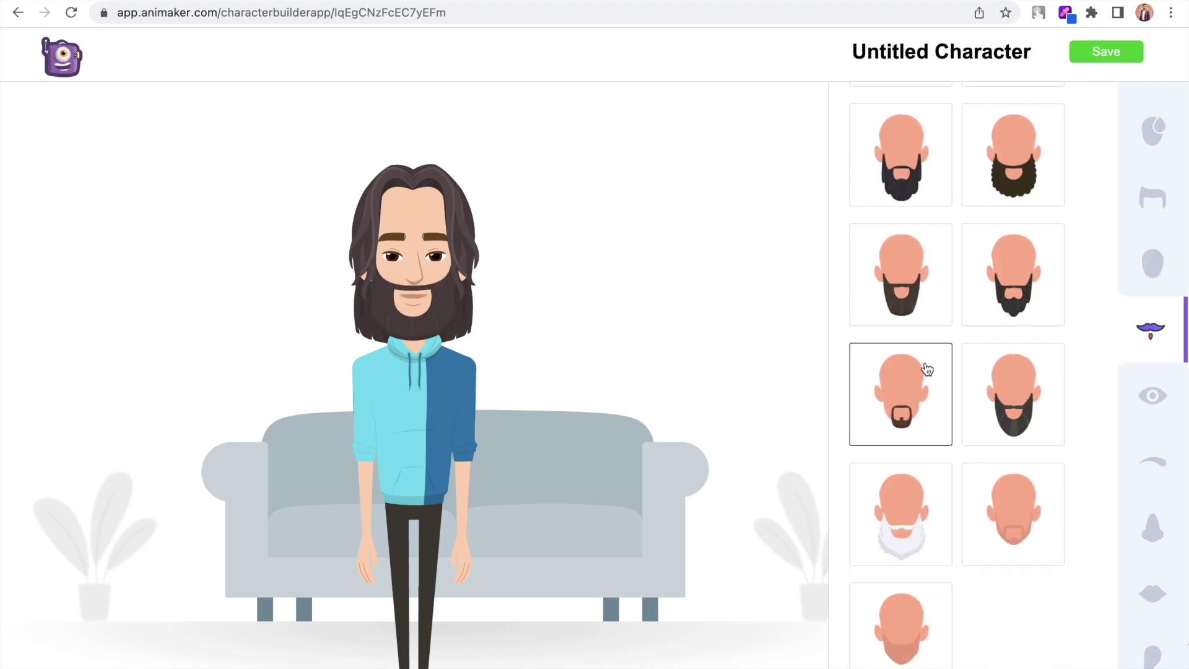
{"action": "left_click", "coordinate": [927, 370]}
{"action": "left_click", "coordinate": [1152, 395]}
Step: Choose a new eyebrow shape, the first nose shape, and forehead frown lines
{"action": "scroll", "coordinate": [927, 407], "scroll_direction": "down", "scroll_amount": 1}
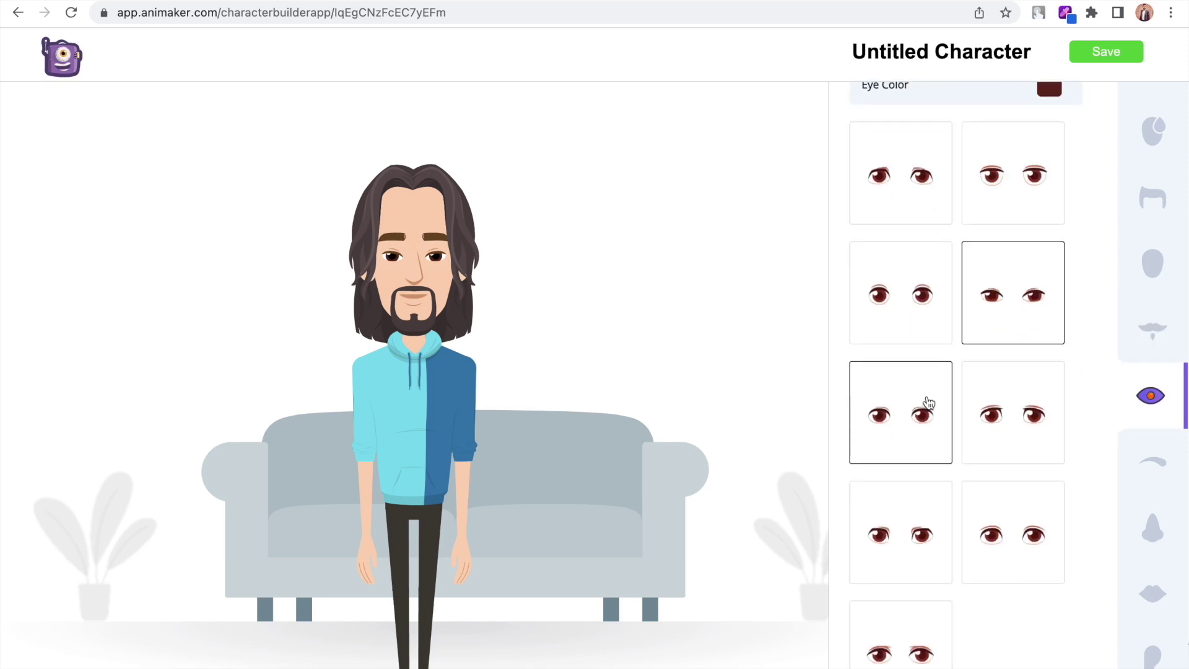
{"action": "scroll", "coordinate": [905, 419], "scroll_direction": "down", "scroll_amount": 1}
{"action": "left_click", "coordinate": [1153, 462]}
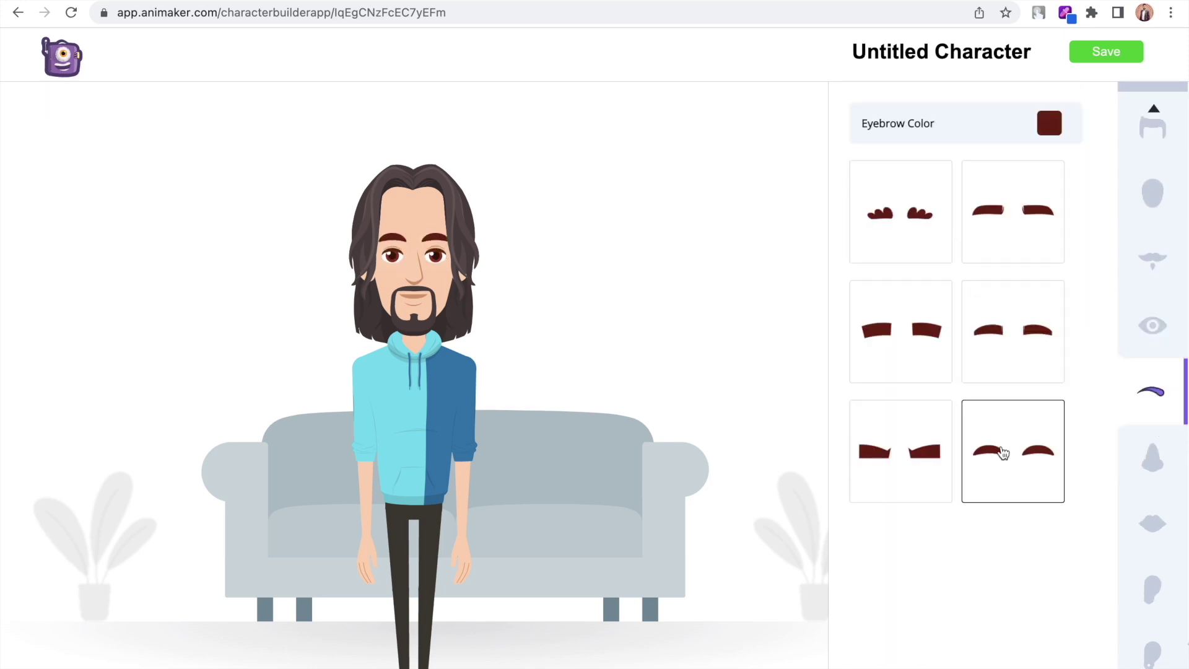
{"action": "left_click", "coordinate": [1149, 455]}
{"action": "left_click", "coordinate": [902, 223]}
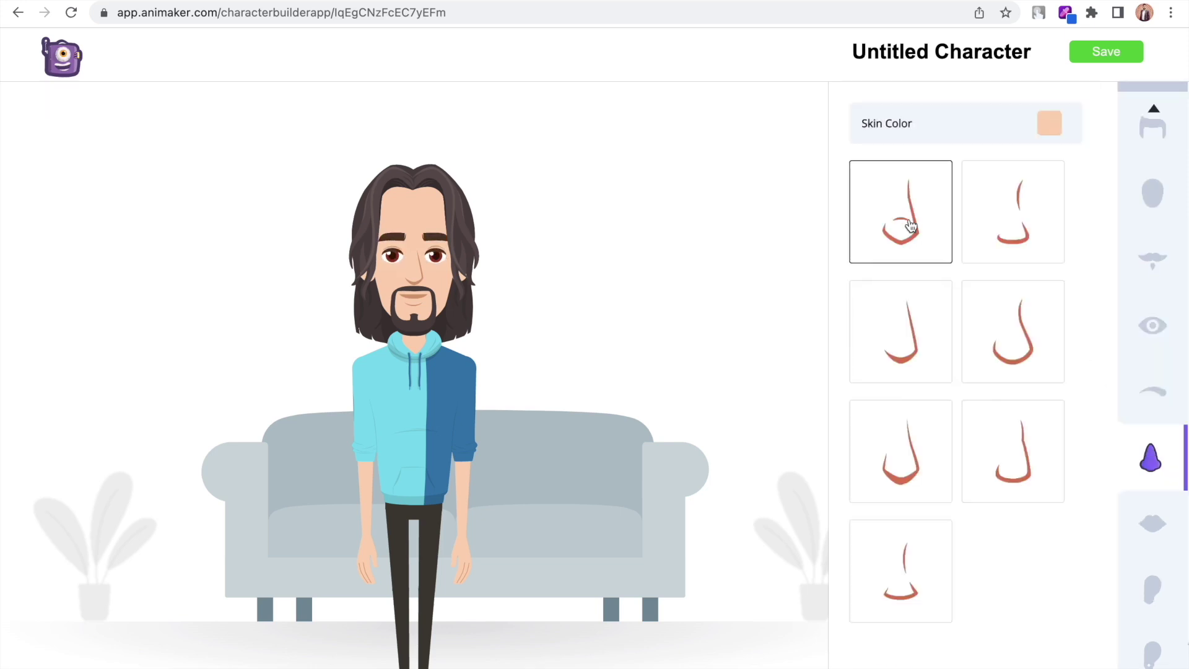
{"action": "scroll", "coordinate": [1139, 542], "scroll_direction": "down", "scroll_amount": 6}
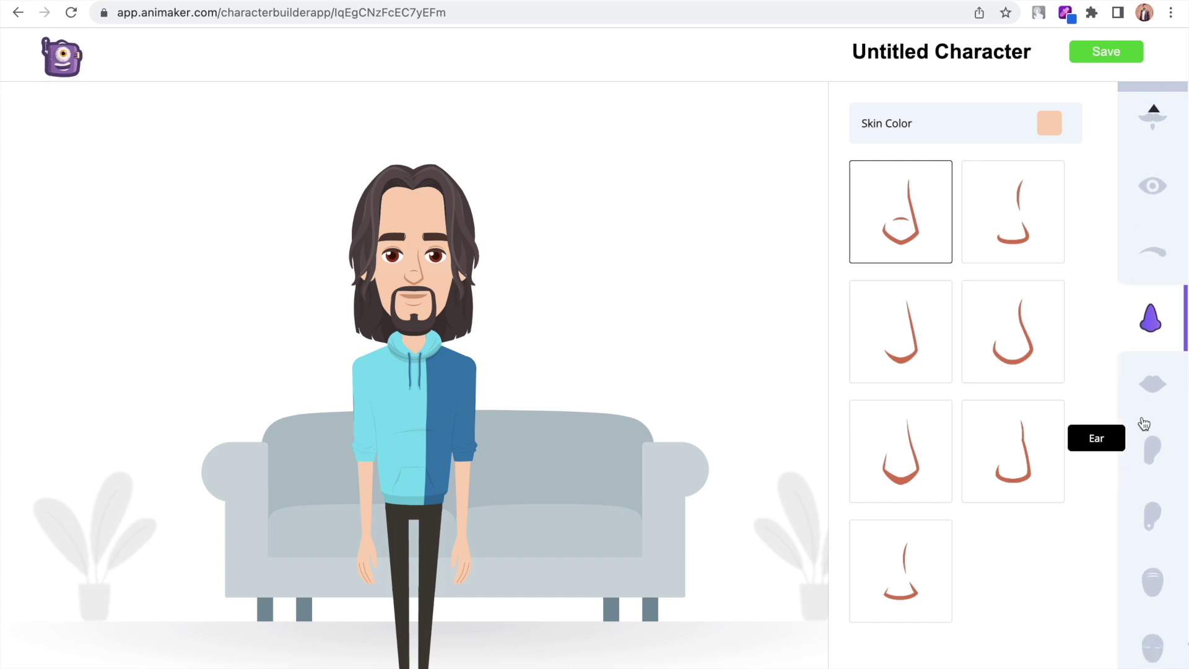
{"action": "left_click", "coordinate": [1156, 243]}
{"action": "left_click", "coordinate": [910, 332]}
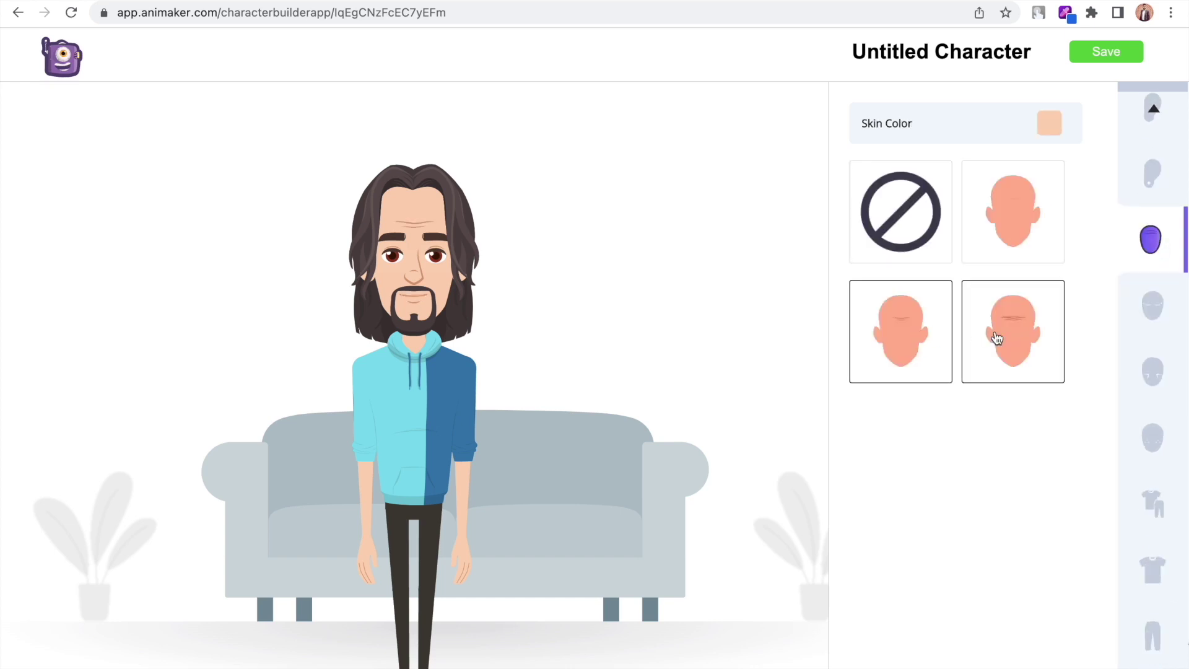
{"action": "left_click", "coordinate": [996, 337]}
{"action": "left_click", "coordinate": [917, 323]}
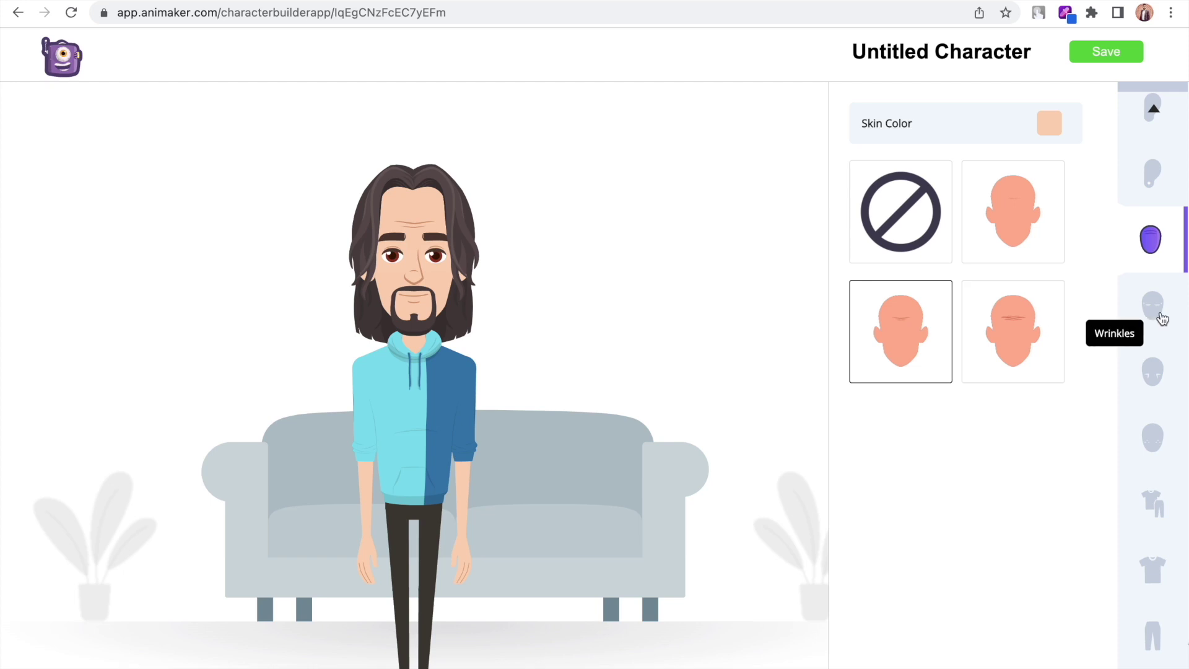
{"action": "scroll", "coordinate": [1158, 316], "scroll_direction": "down", "scroll_amount": 2}
Step: Try on outfits: vest and jeans, beige blazer, shirt and tie, navy blazer, kurta, clown
{"action": "left_click", "coordinate": [1153, 403]}
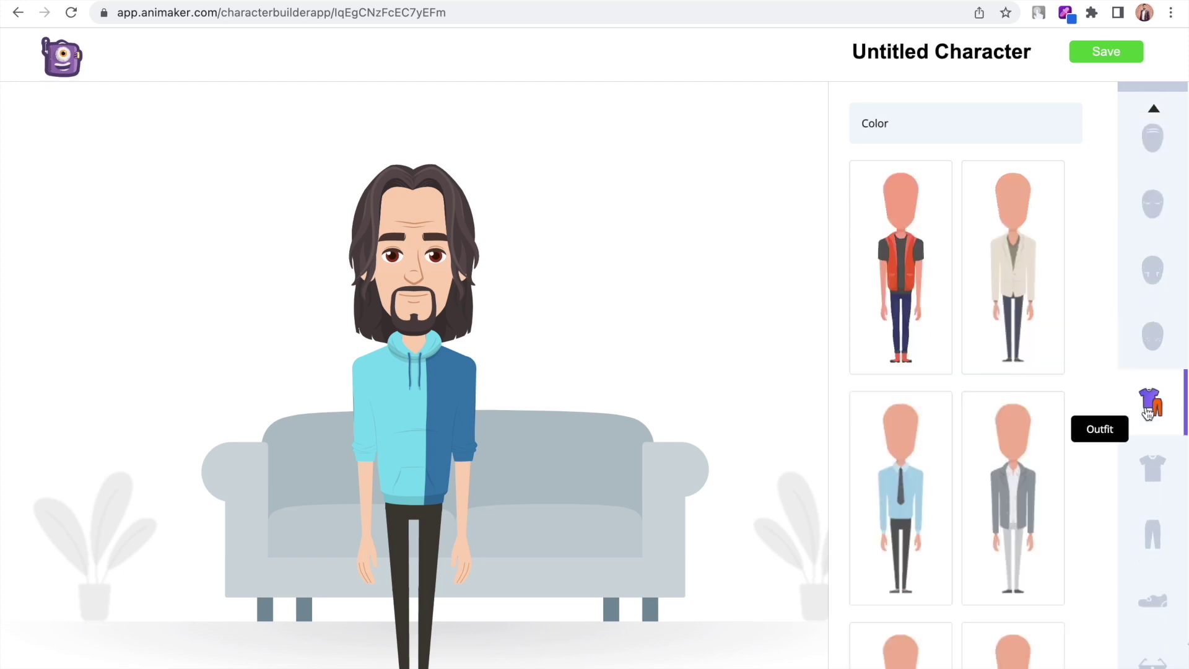
{"action": "left_click", "coordinate": [944, 329]}
{"action": "left_click", "coordinate": [999, 330]}
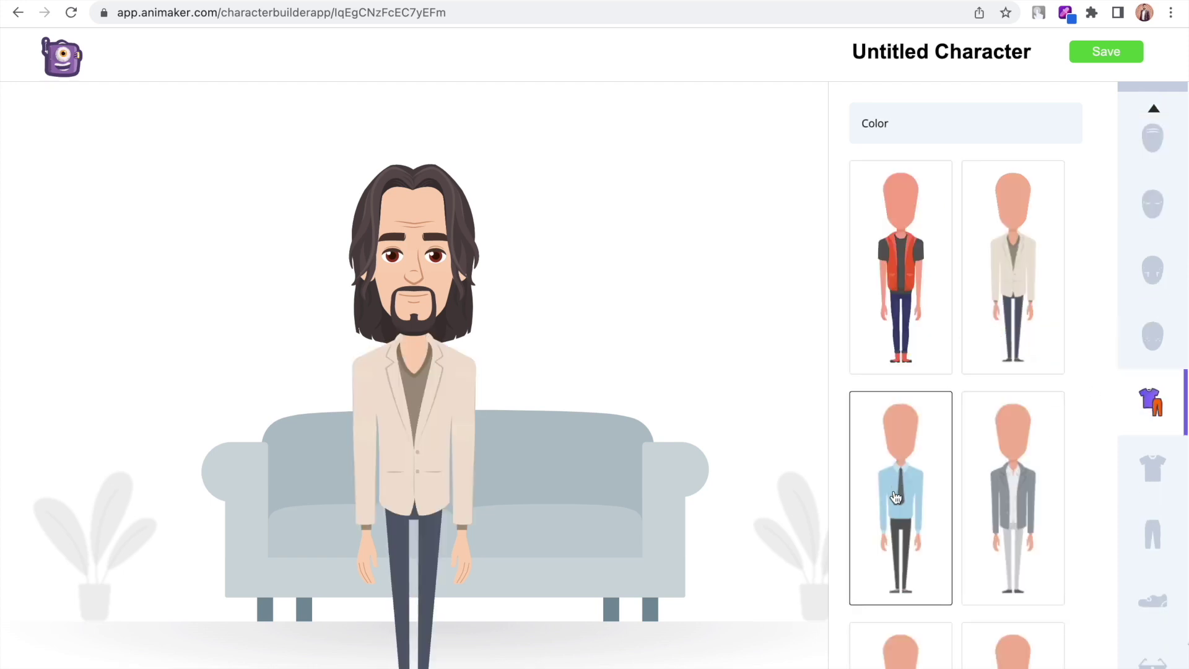
{"action": "left_click", "coordinate": [904, 421]}
{"action": "scroll", "coordinate": [898, 483], "scroll_direction": "down", "scroll_amount": 6}
{"action": "scroll", "coordinate": [896, 497], "scroll_direction": "up", "scroll_amount": 3}
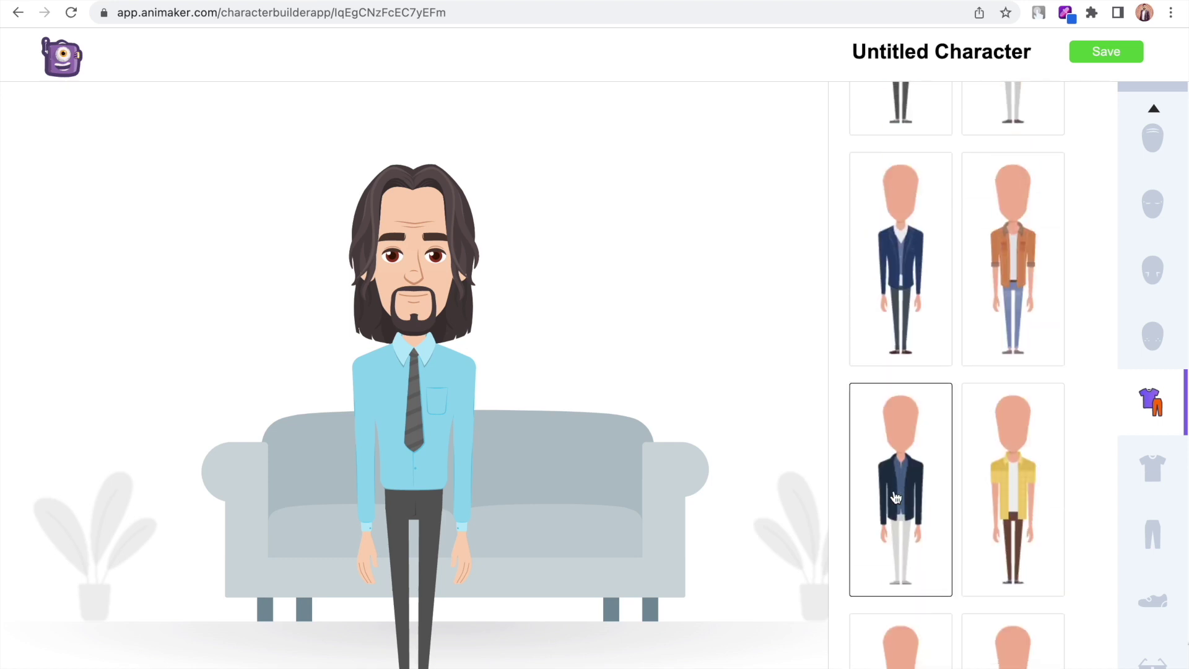
{"action": "left_click", "coordinate": [896, 497]}
{"action": "scroll", "coordinate": [896, 498], "scroll_direction": "down", "scroll_amount": 5}
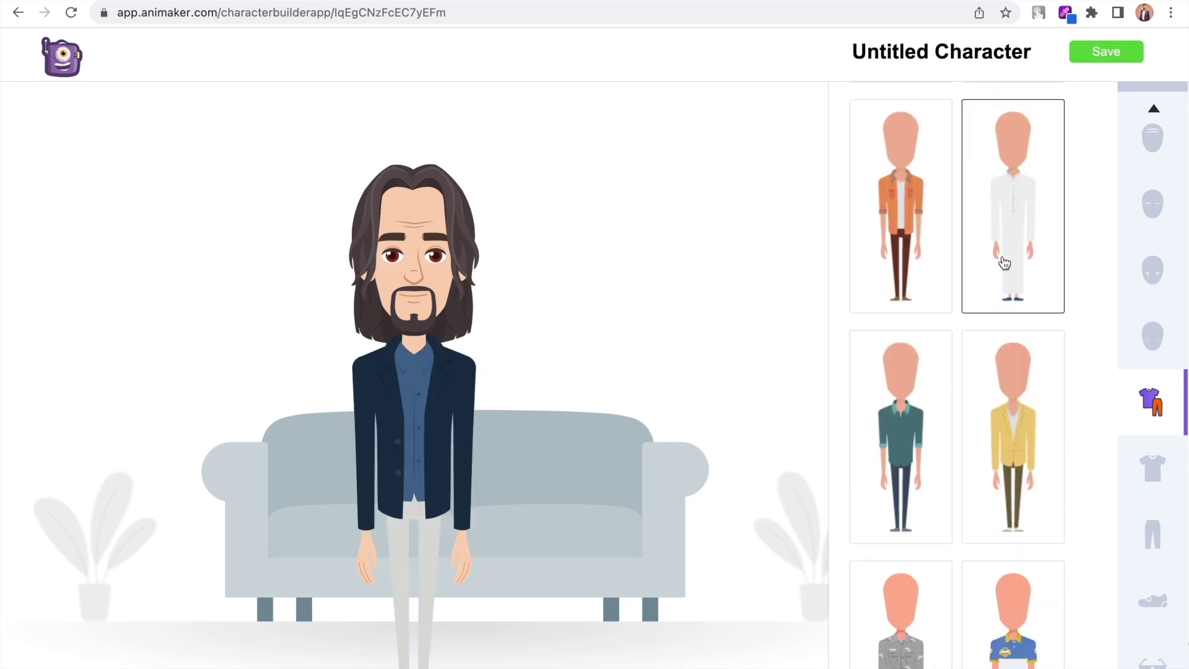
{"action": "left_click", "coordinate": [1005, 264]}
{"action": "scroll", "coordinate": [1003, 366], "scroll_direction": "down", "scroll_amount": 5}
{"action": "left_click", "coordinate": [1011, 392]}
{"action": "scroll", "coordinate": [1017, 393], "scroll_direction": "down", "scroll_amount": 5}
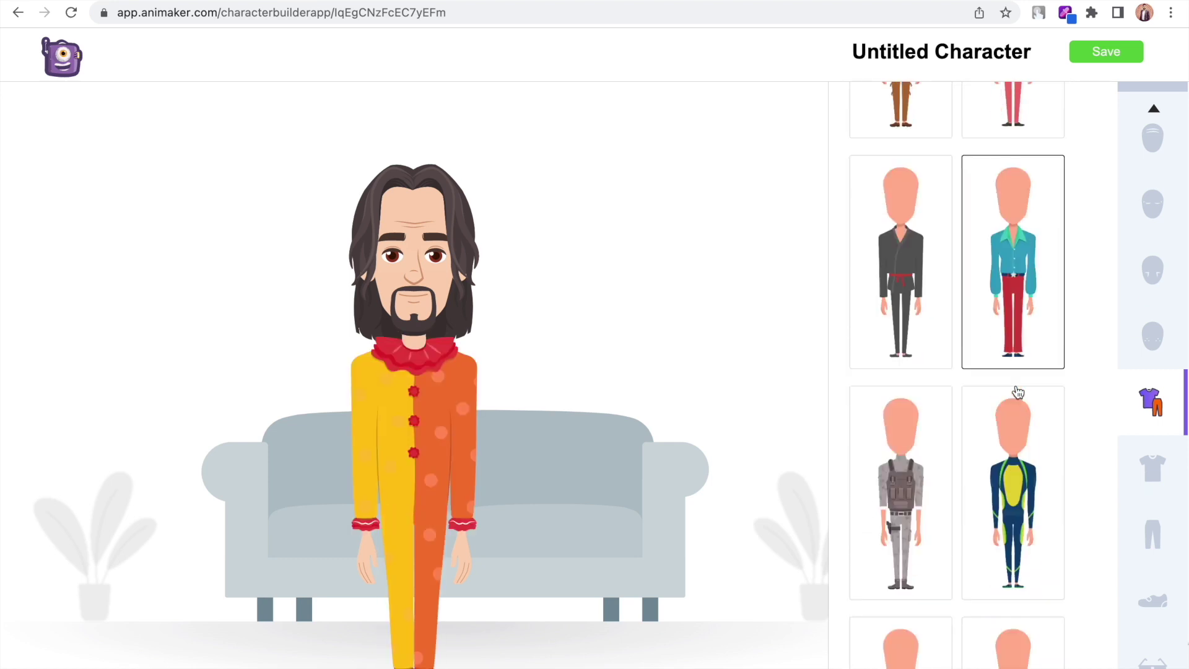
Step: Settle on the grey blazer outfit after trying tactical vest, pilot and navy blazer
{"action": "left_click", "coordinate": [904, 446]}
{"action": "scroll", "coordinate": [916, 483], "scroll_direction": "down", "scroll_amount": 5}
{"action": "left_click", "coordinate": [935, 519]}
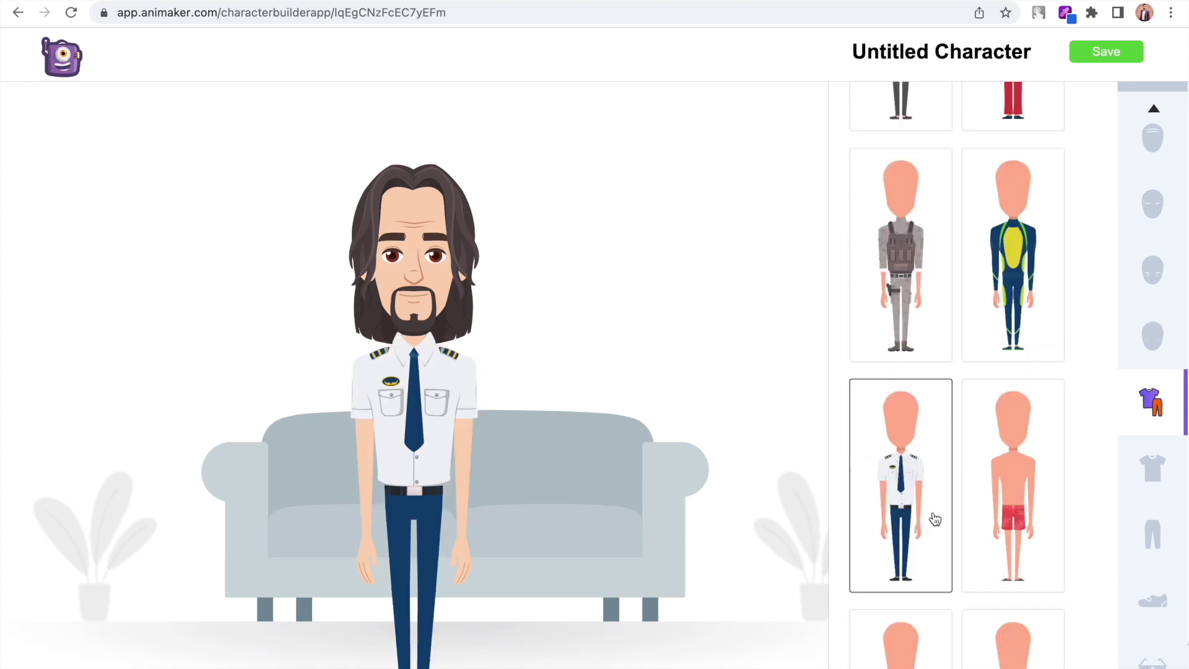
{"action": "scroll", "coordinate": [935, 519], "scroll_direction": "up", "scroll_amount": 10}
{"action": "scroll", "coordinate": [947, 518], "scroll_direction": "down", "scroll_amount": 8}
{"action": "left_click", "coordinate": [923, 443]}
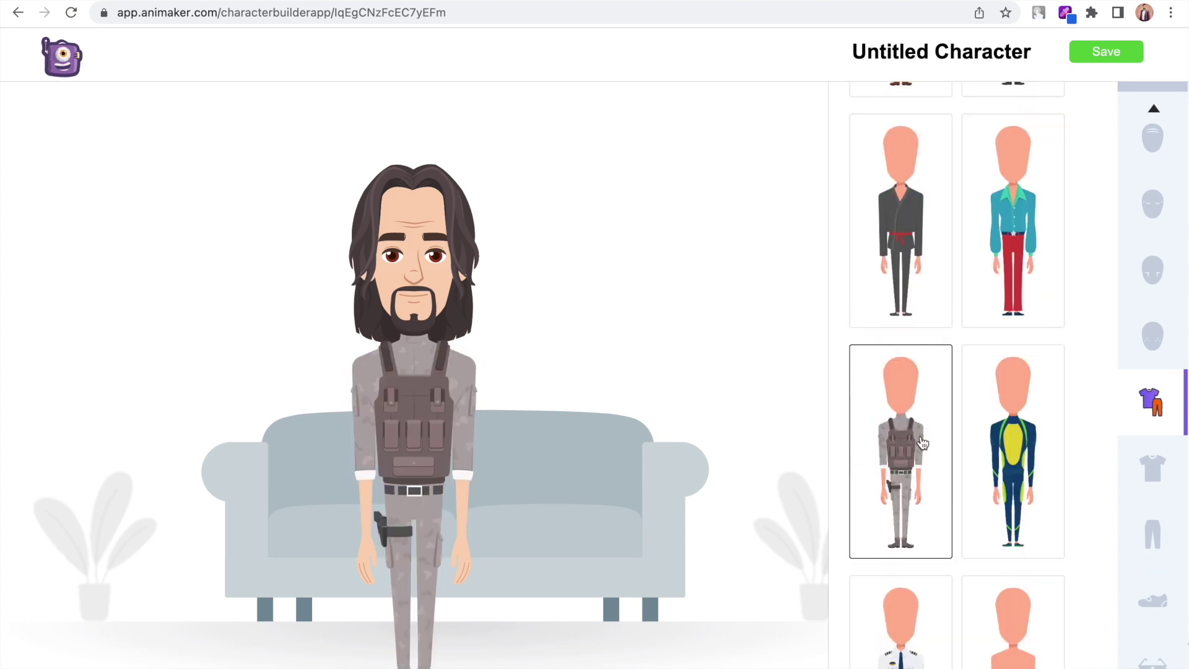
{"action": "scroll", "coordinate": [923, 442], "scroll_direction": "down", "scroll_amount": 5}
{"action": "left_click", "coordinate": [927, 538]}
{"action": "left_click", "coordinate": [1054, 390]}
{"action": "scroll", "coordinate": [1152, 433], "scroll_direction": "down", "scroll_amount": 3}
Step: Give the character thin round glasses and add the ID badge lanyard
{"action": "left_click", "coordinate": [1151, 505]}
{"action": "left_click", "coordinate": [902, 544]}
{"action": "left_click", "coordinate": [915, 311]}
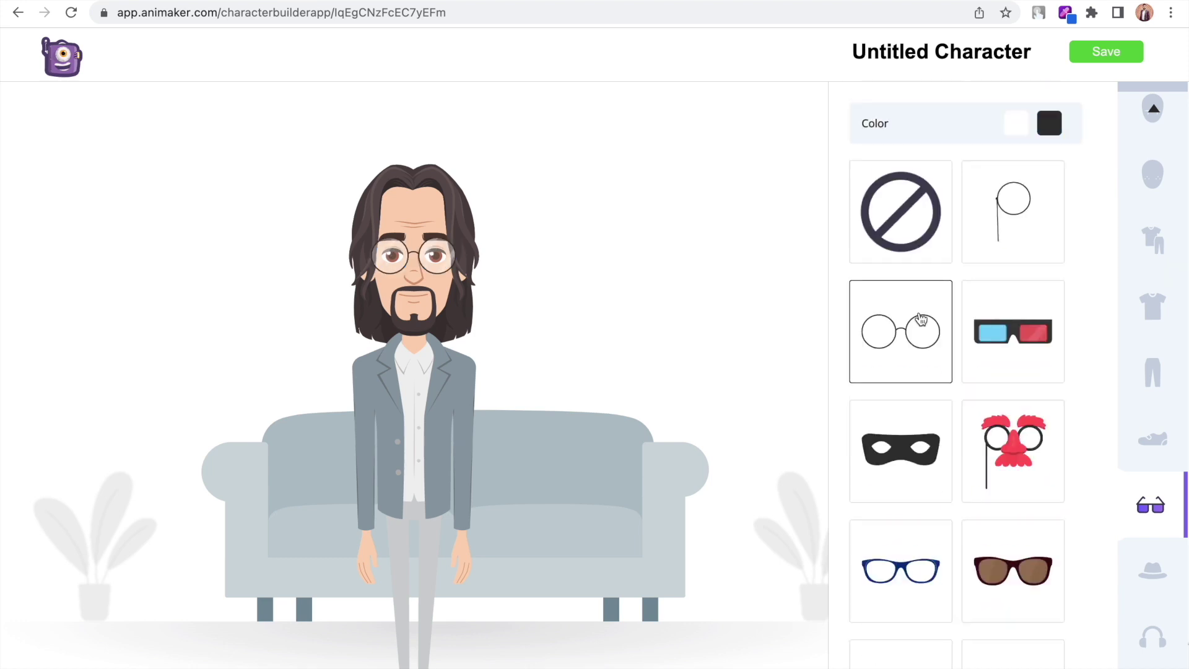
{"action": "scroll", "coordinate": [1139, 514], "scroll_direction": "down", "scroll_amount": 5}
{"action": "left_click", "coordinate": [1128, 418]}
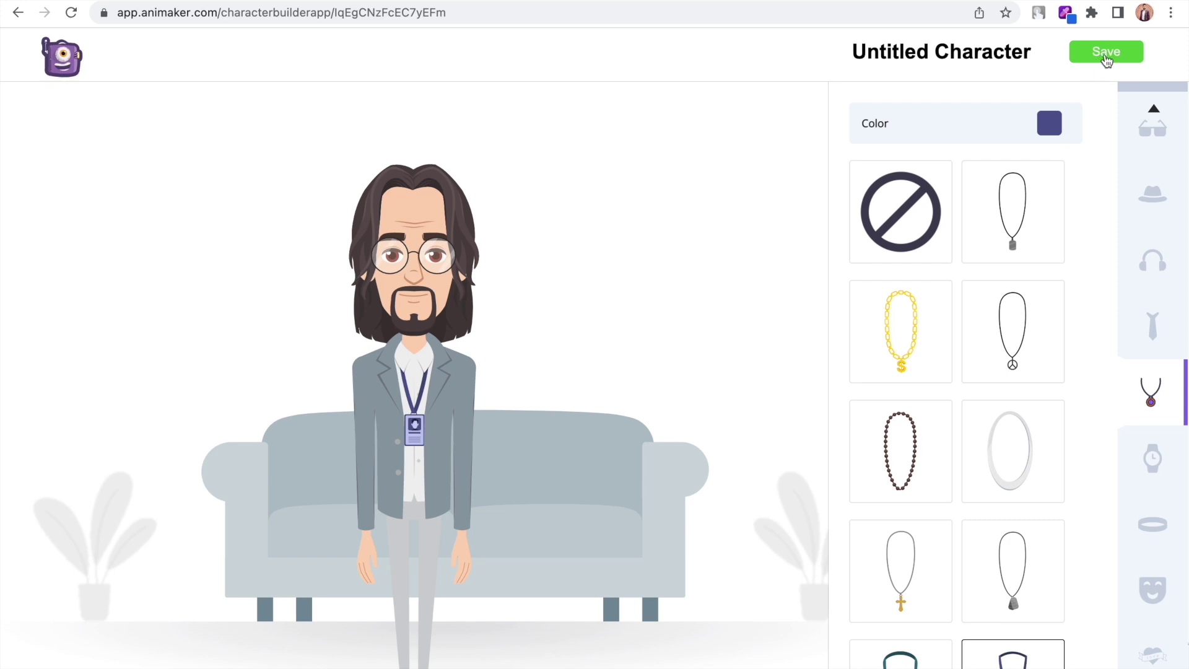
Step: Save the grey-blazer character and return to the Animaker dashboard
{"action": "left_click", "coordinate": [1107, 55]}
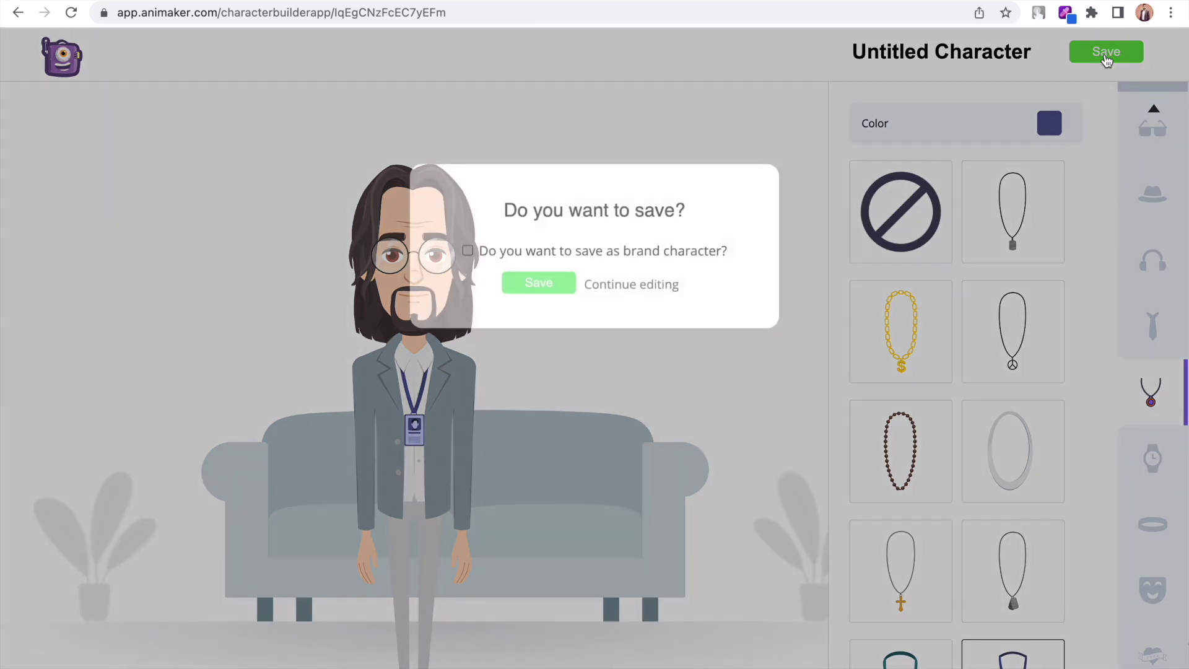
{"action": "left_click", "coordinate": [551, 285]}
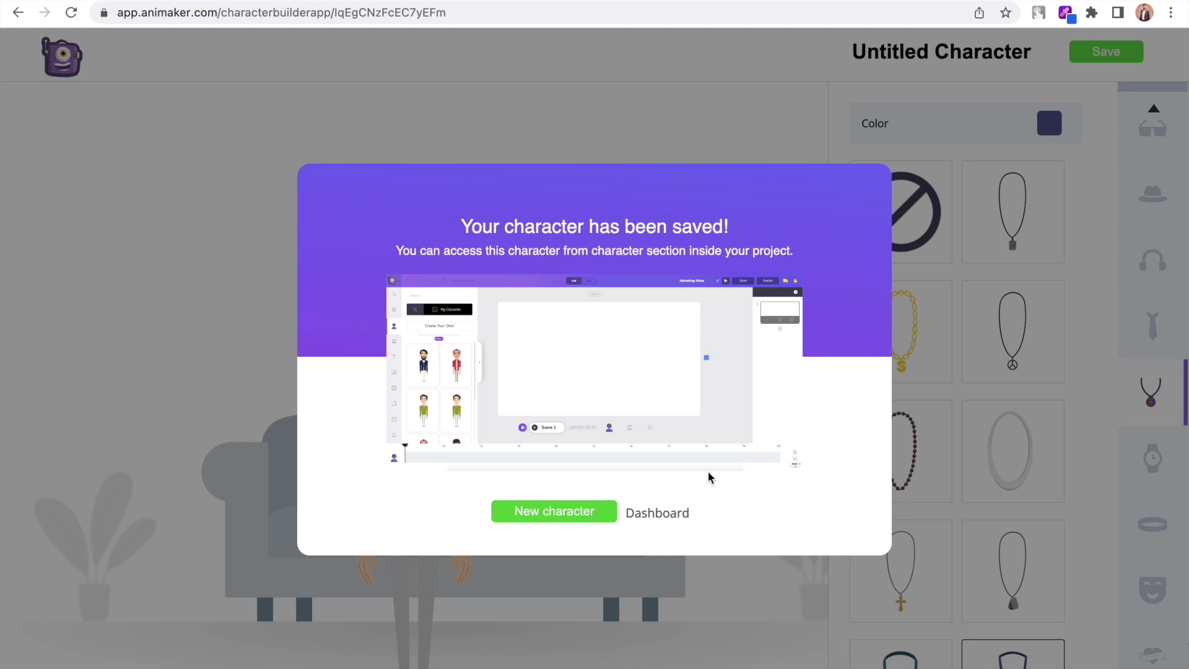
{"action": "left_click", "coordinate": [660, 514]}
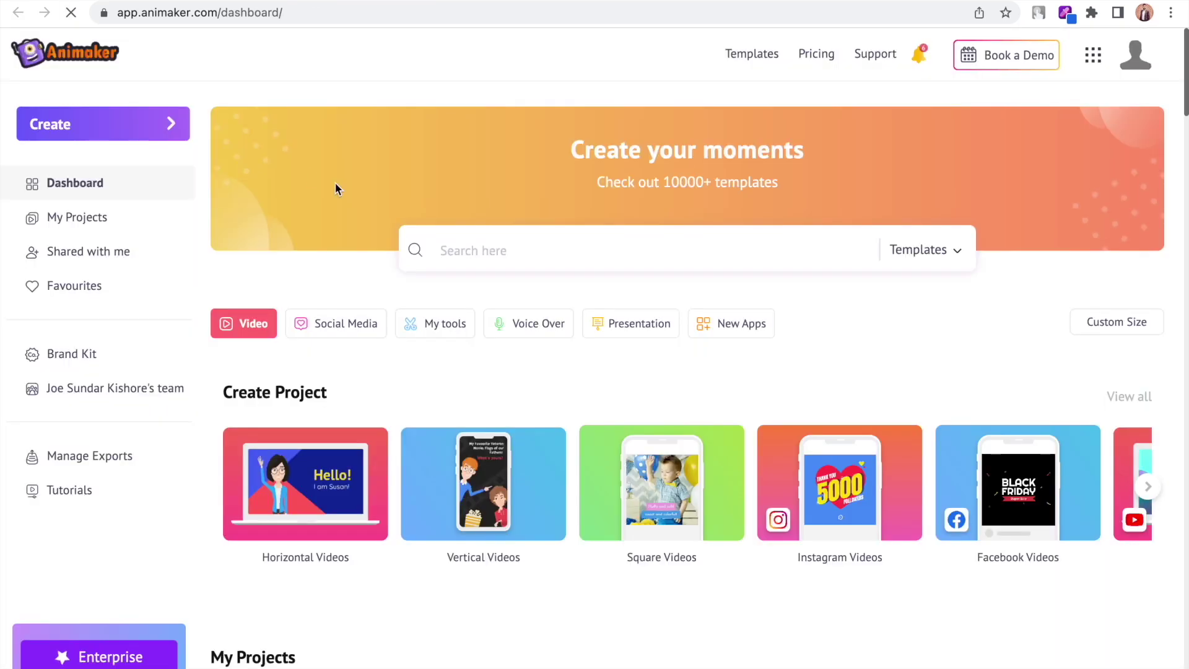
Step: Create a new Untitled Video from a Blank Page
{"action": "left_click", "coordinate": [171, 123]}
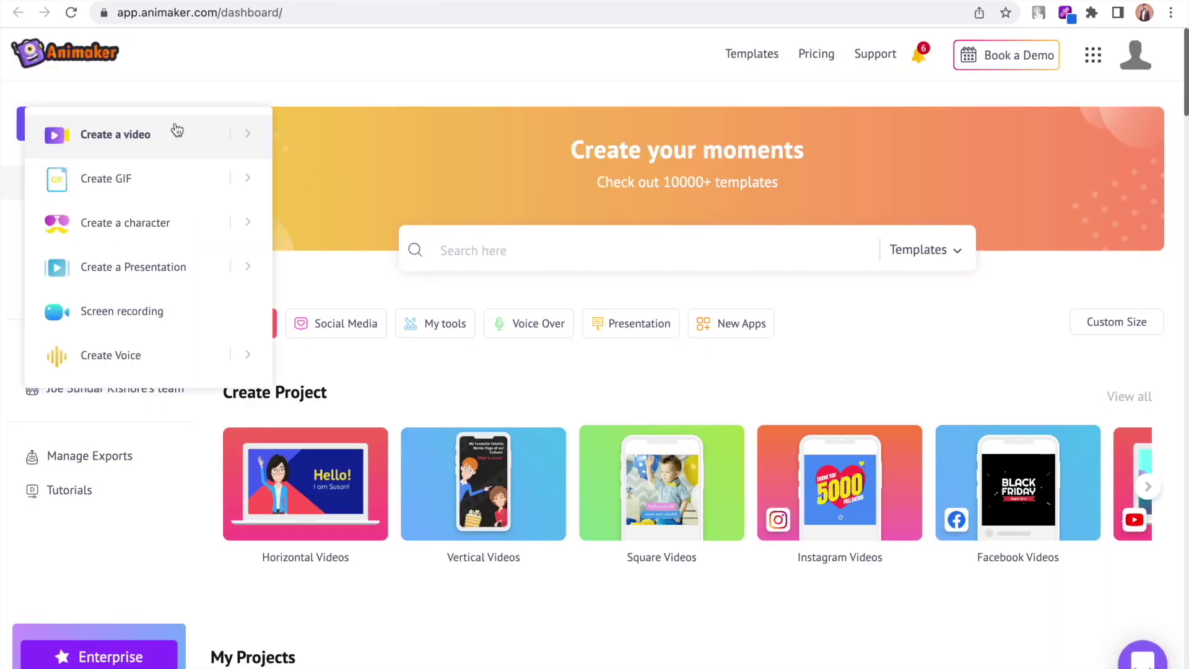
{"action": "left_click", "coordinate": [250, 141]}
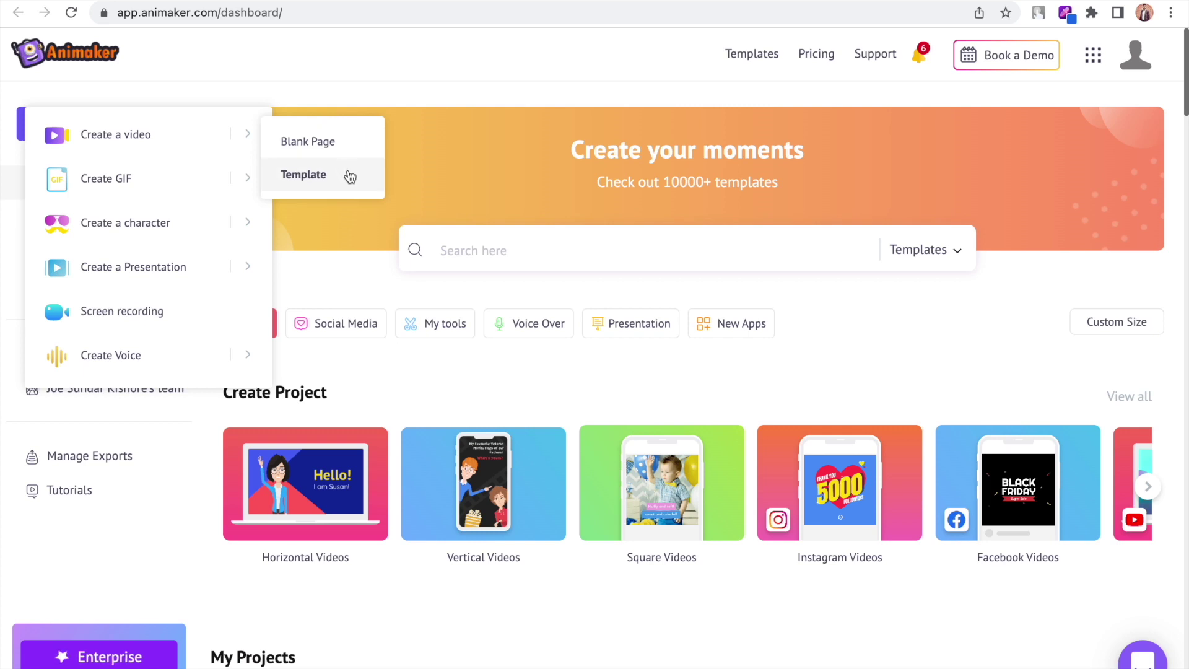
{"action": "left_click", "coordinate": [348, 151]}
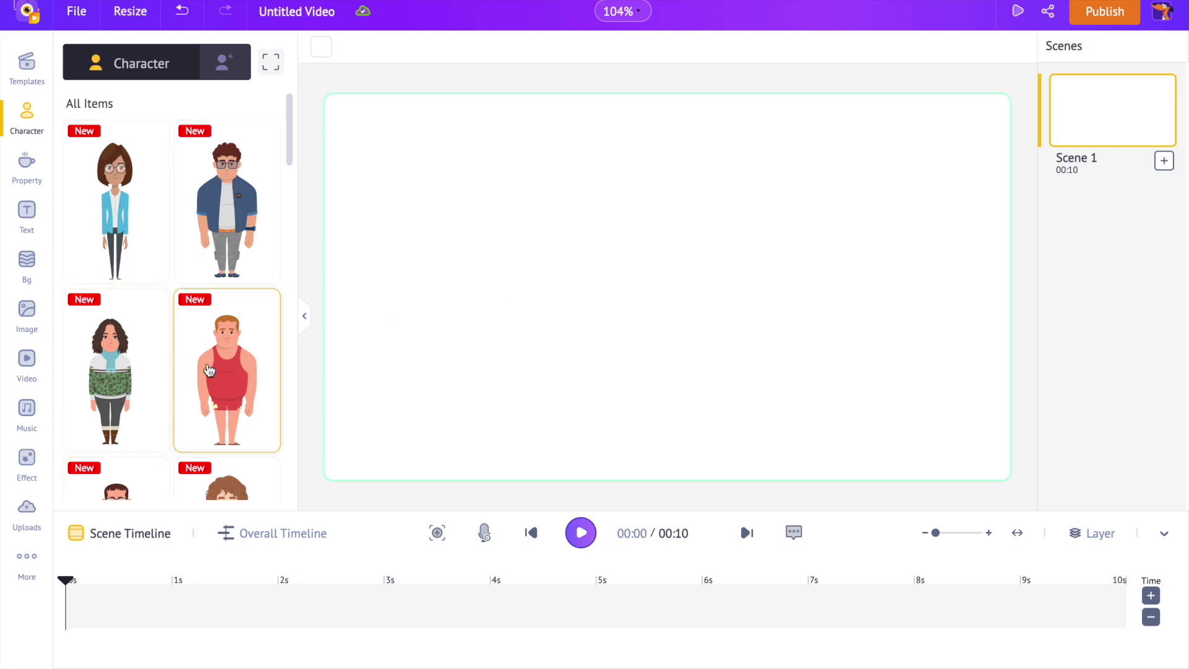
Step: Add the first saved character from My Characters into Scene 1
{"action": "scroll", "coordinate": [183, 313], "scroll_direction": "down", "scroll_amount": 15}
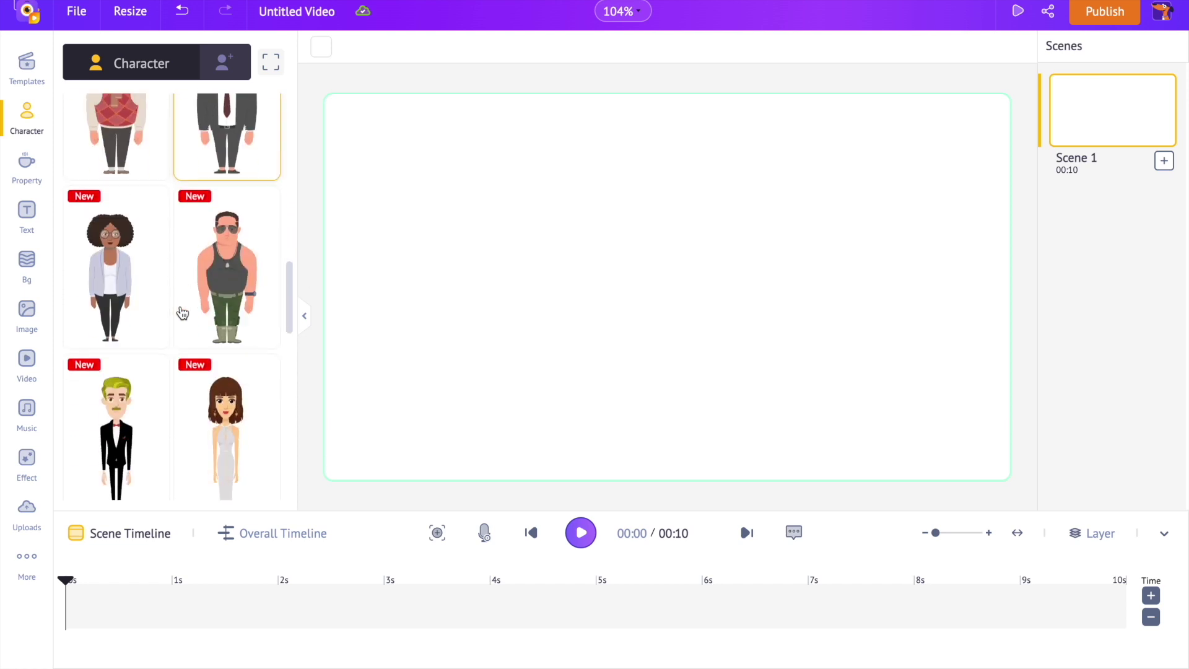
{"action": "scroll", "coordinate": [183, 313], "scroll_direction": "down", "scroll_amount": 10}
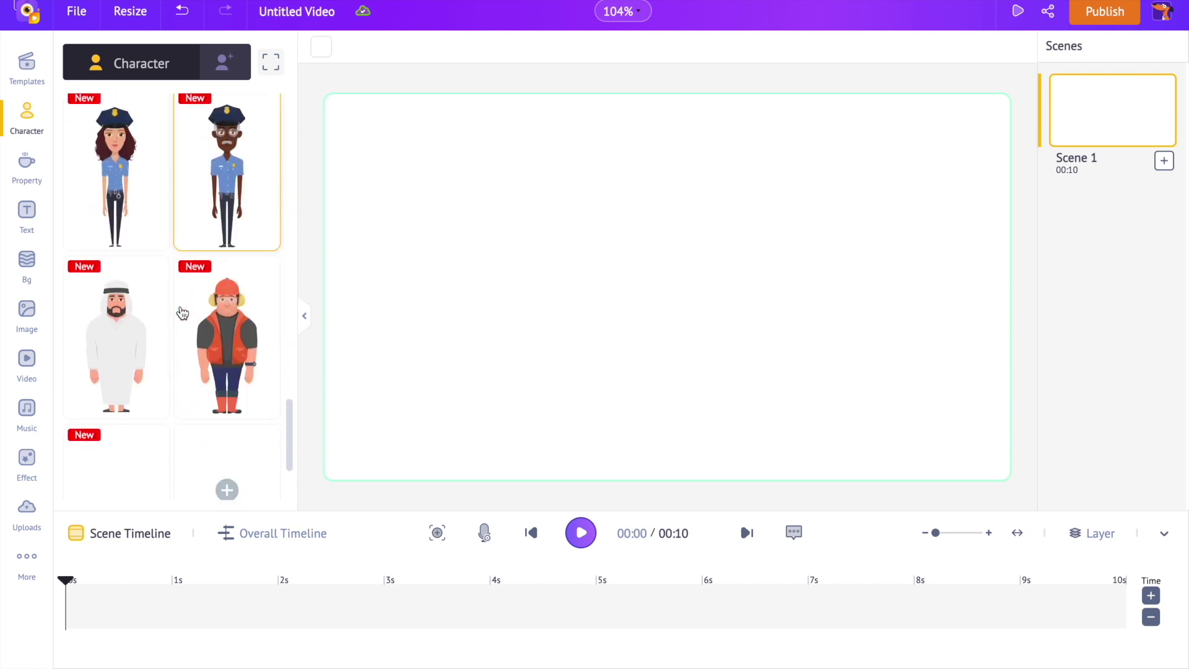
{"action": "scroll", "coordinate": [183, 312], "scroll_direction": "up", "scroll_amount": 20}
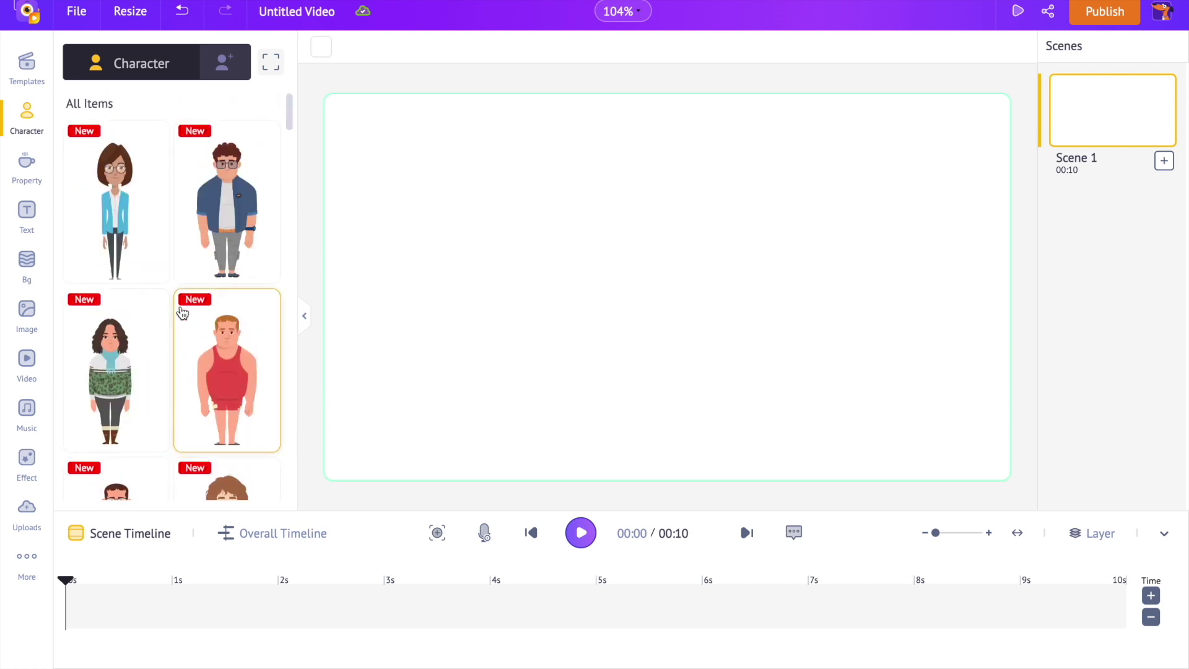
{"action": "left_click", "coordinate": [219, 66]}
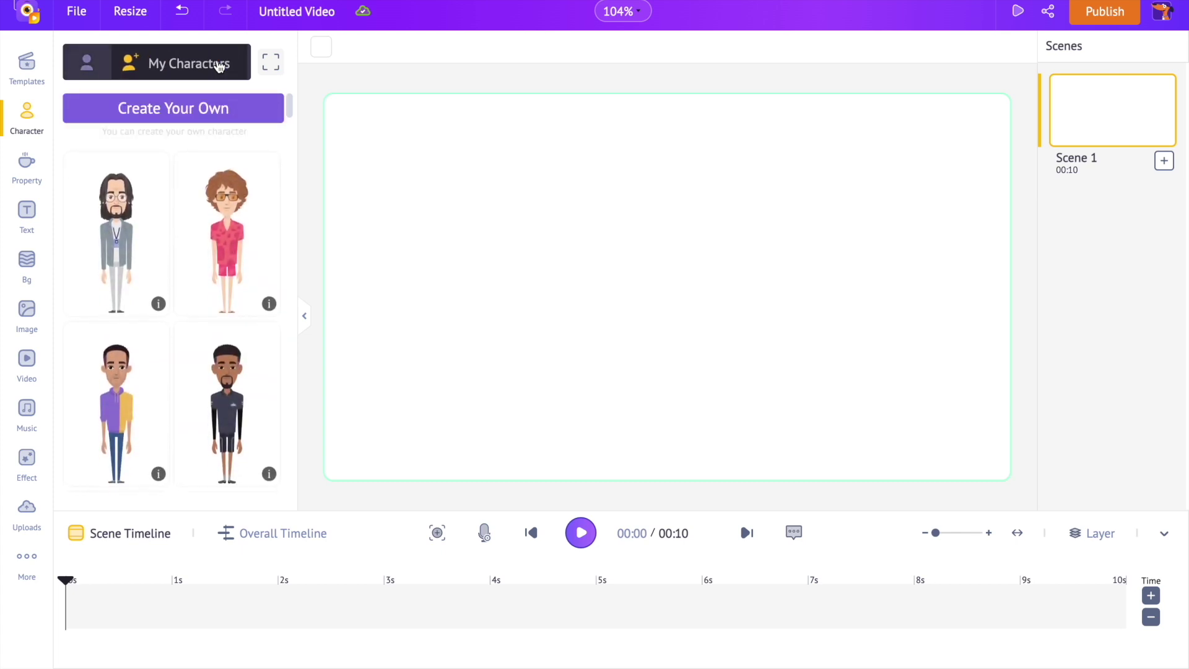
{"action": "left_click", "coordinate": [126, 236]}
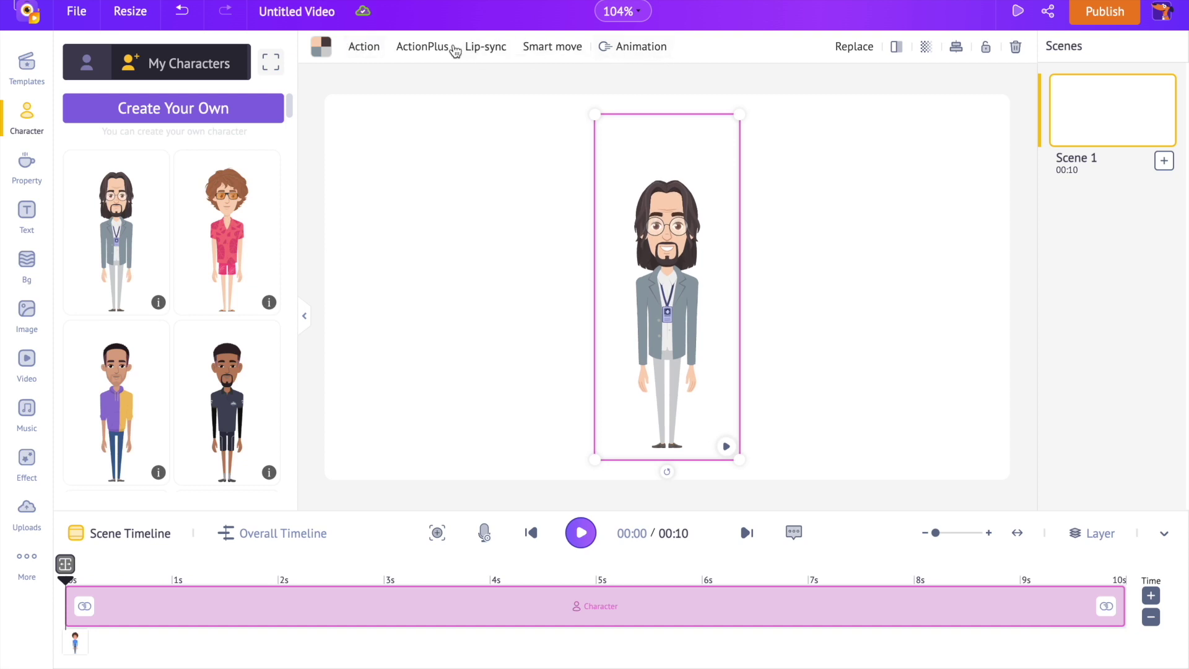
Step: Search the actions for 'talki' and apply Standing And Talking to the character
{"action": "left_click", "coordinate": [364, 47]}
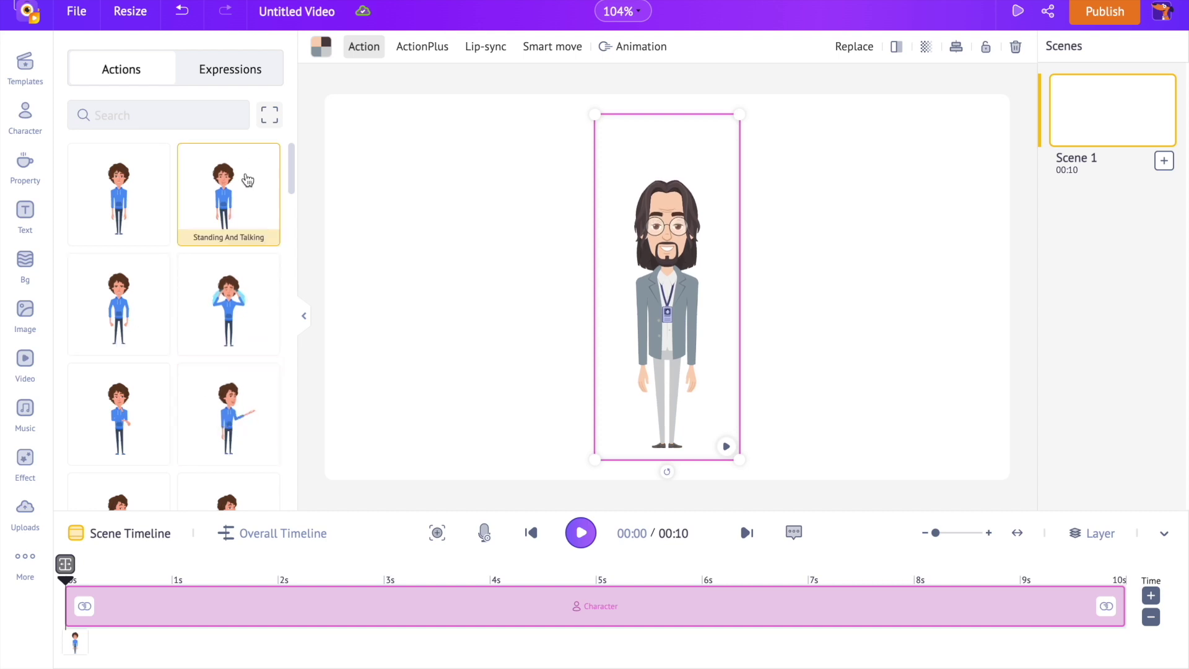
{"action": "left_click", "coordinate": [276, 127]}
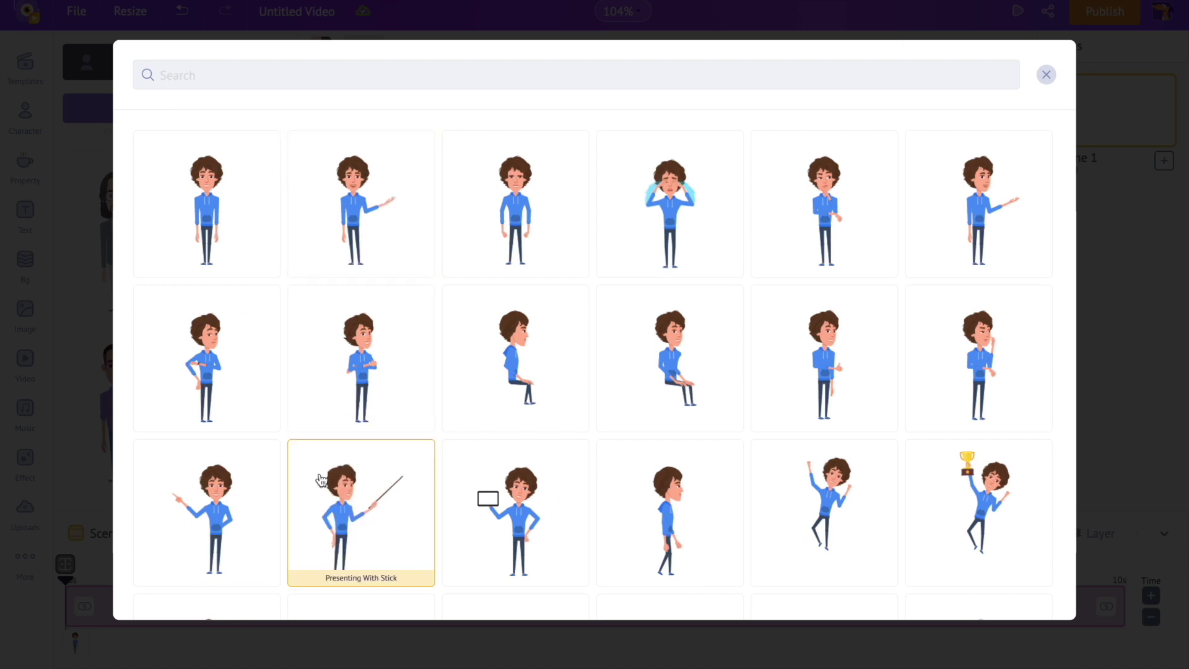
{"action": "scroll", "coordinate": [320, 478], "scroll_direction": "down", "scroll_amount": 1}
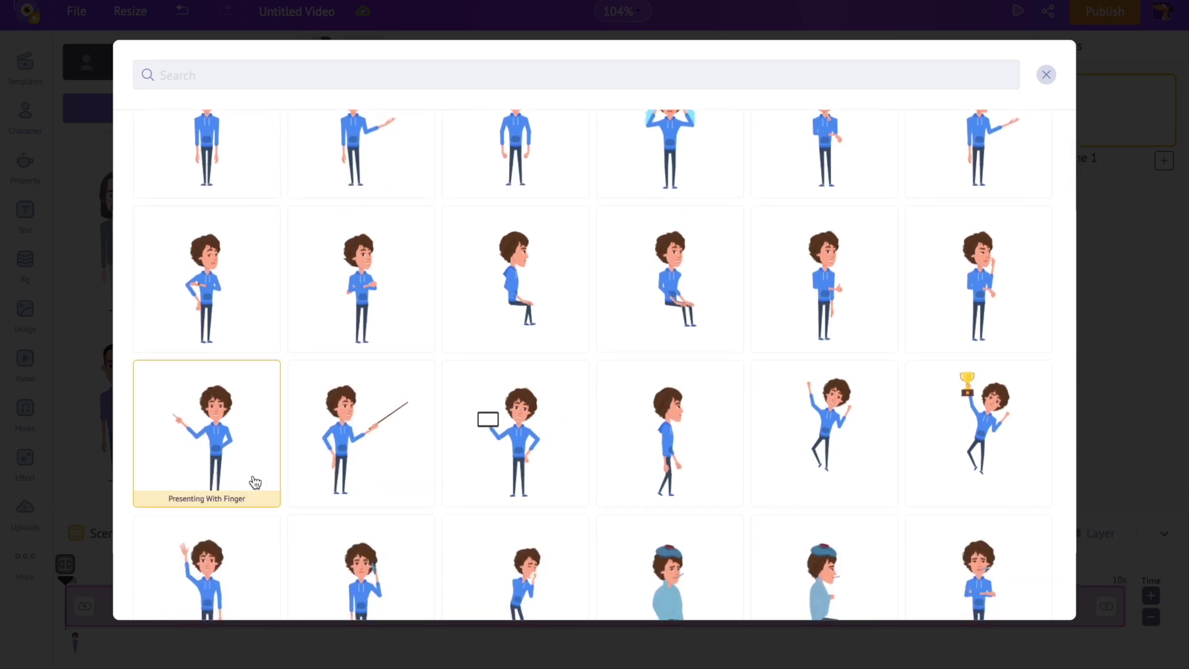
{"action": "scroll", "coordinate": [255, 482], "scroll_direction": "down", "scroll_amount": 1}
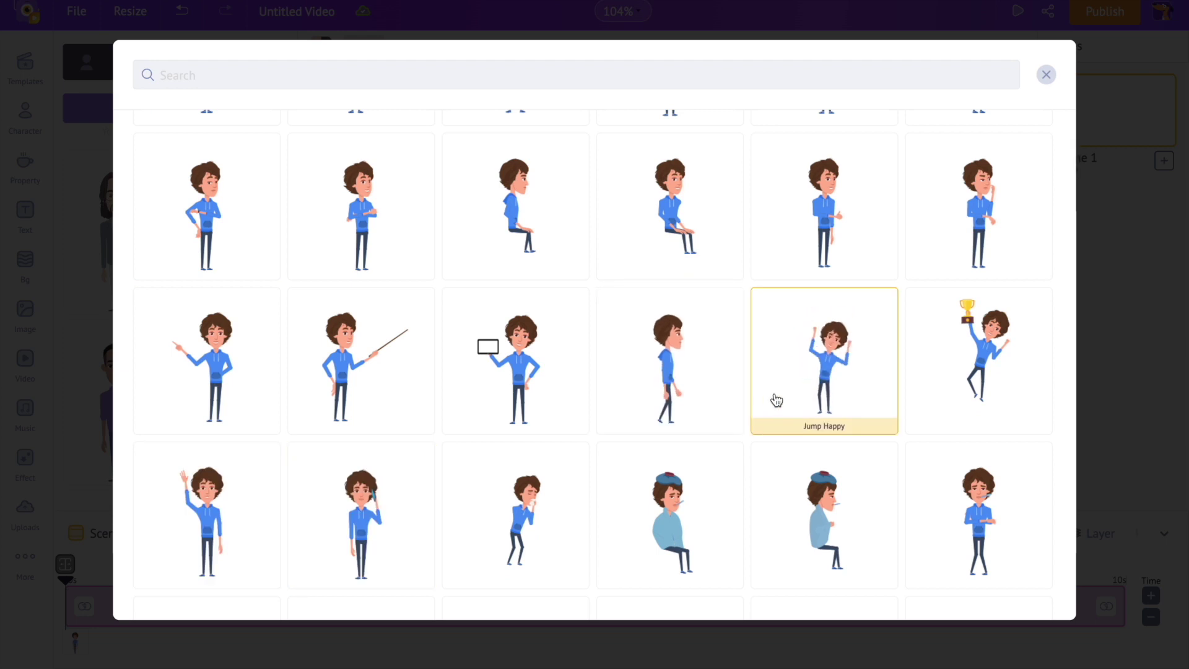
{"action": "left_click", "coordinate": [293, 81]}
{"action": "type", "text": "talking"}
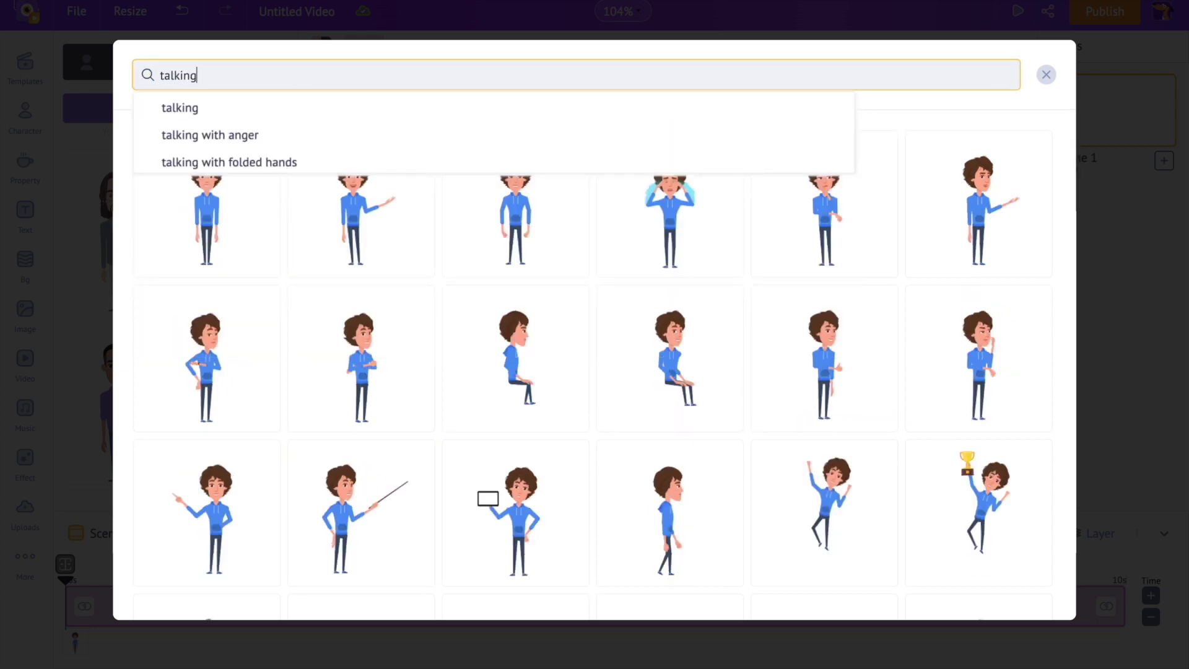
{"action": "key", "text": "Return"}
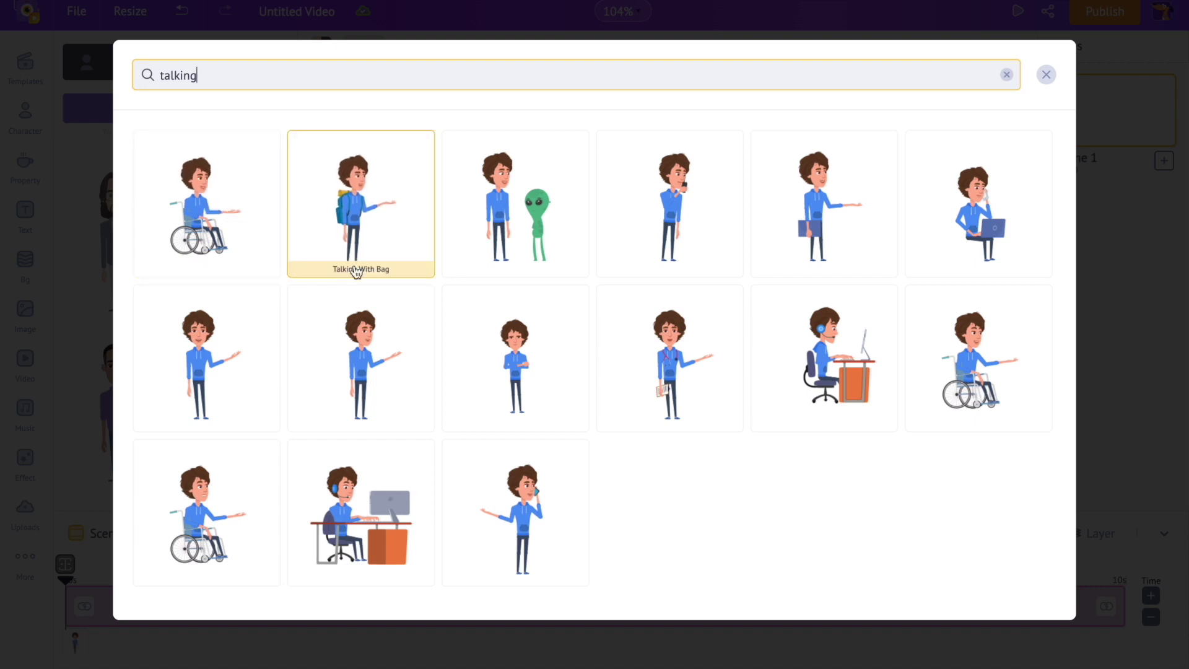
{"action": "left_click", "coordinate": [391, 381]}
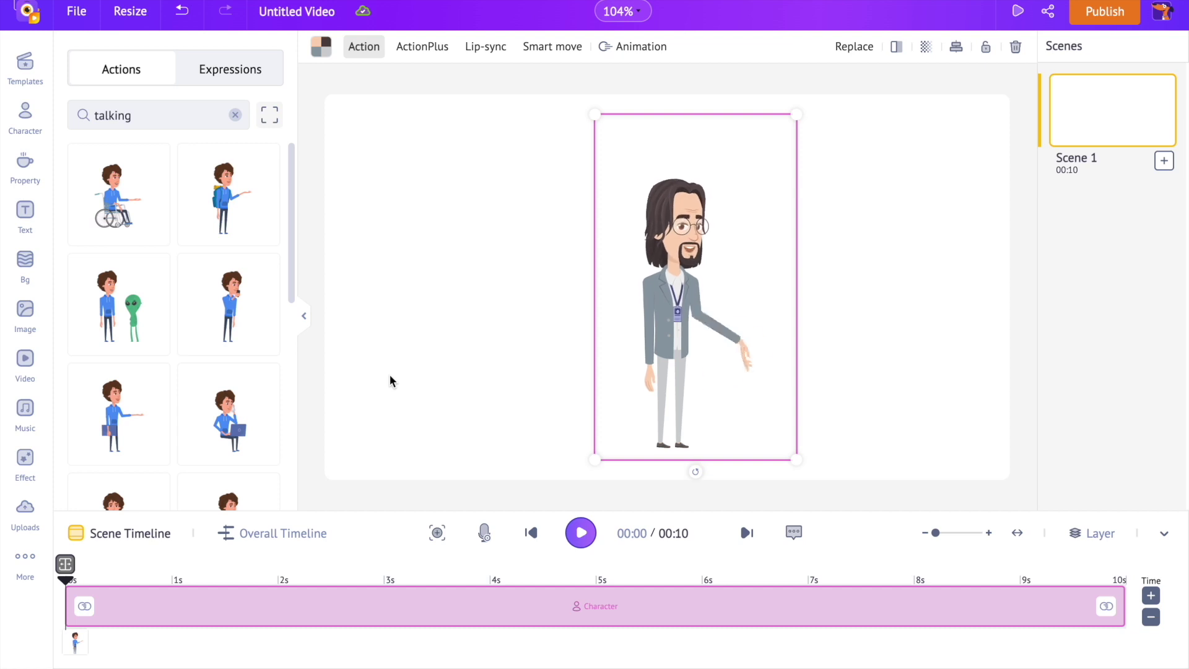
Step: Shift the character left and apply the office corridor background from Business
{"action": "left_click_drag", "start_coordinate": [676, 322], "coordinate": [496, 318]}
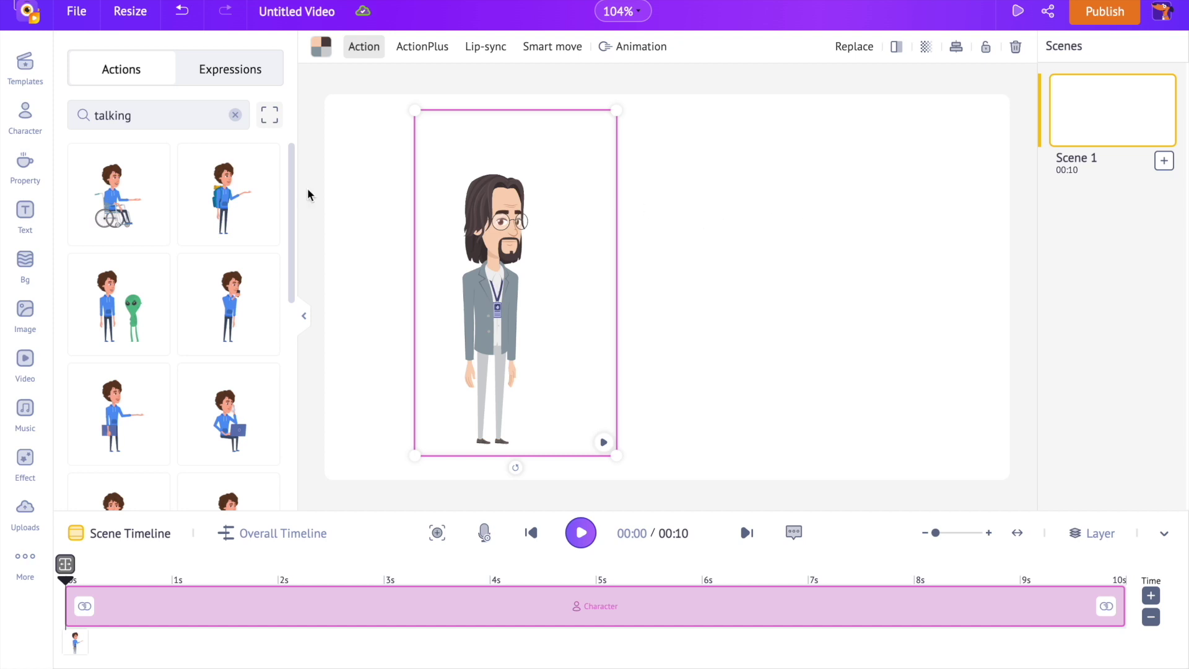
{"action": "left_click", "coordinate": [26, 263]}
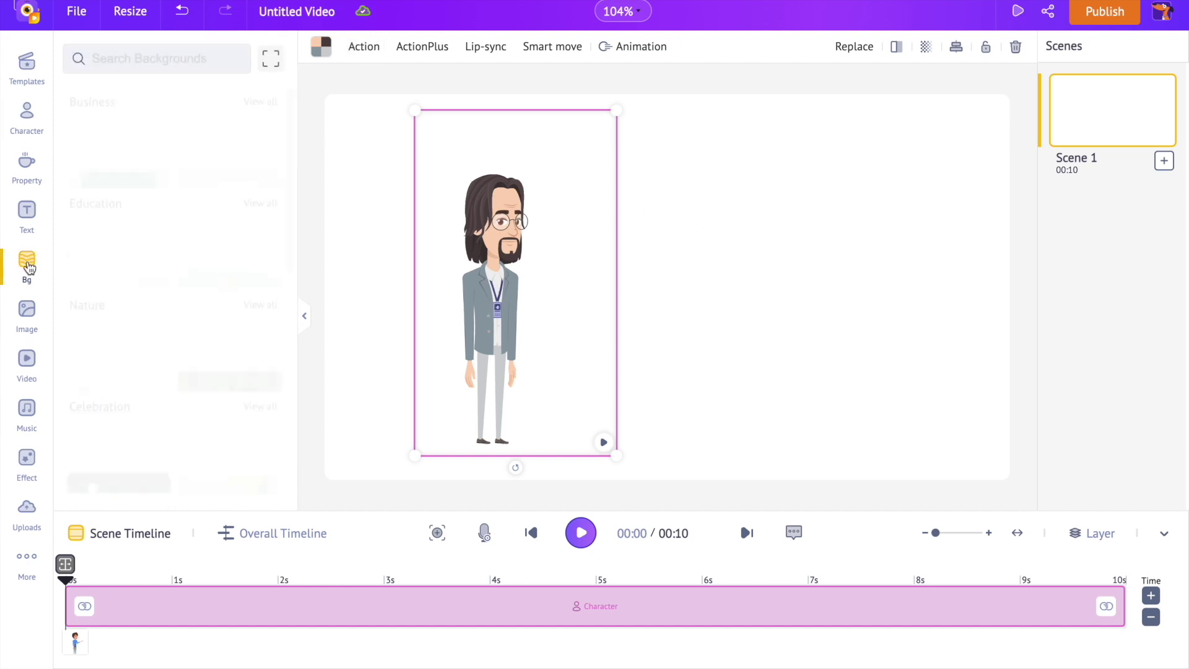
{"action": "scroll", "coordinate": [188, 265], "scroll_direction": "down", "scroll_amount": 9}
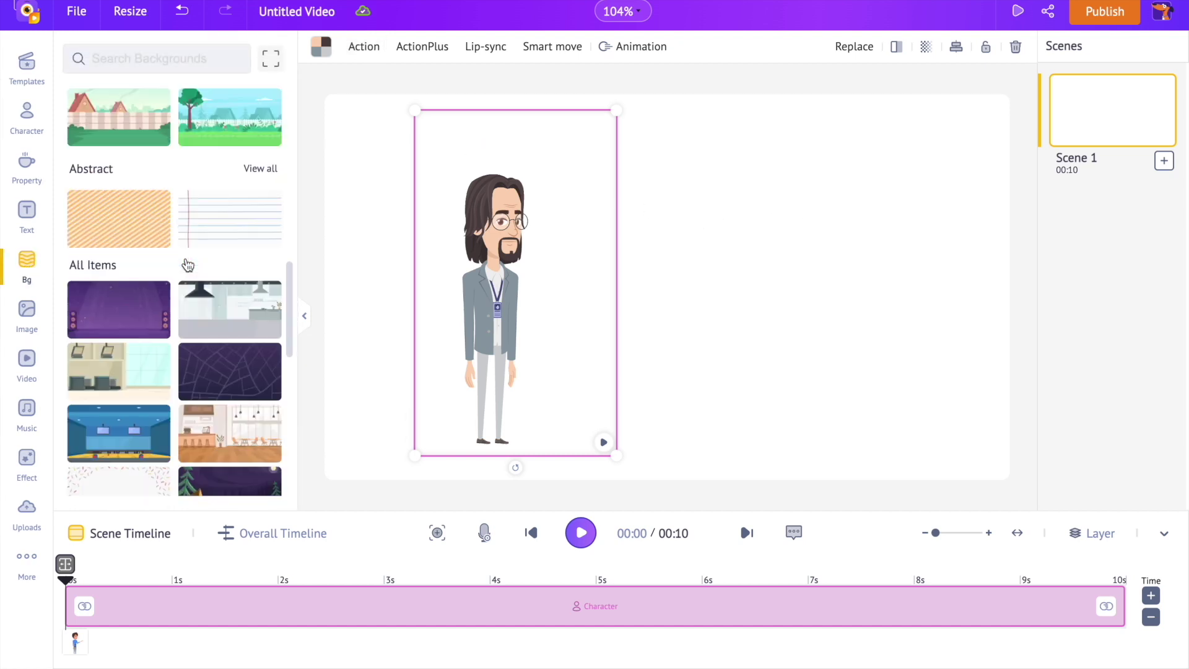
{"action": "scroll", "coordinate": [188, 265], "scroll_direction": "down", "scroll_amount": 15}
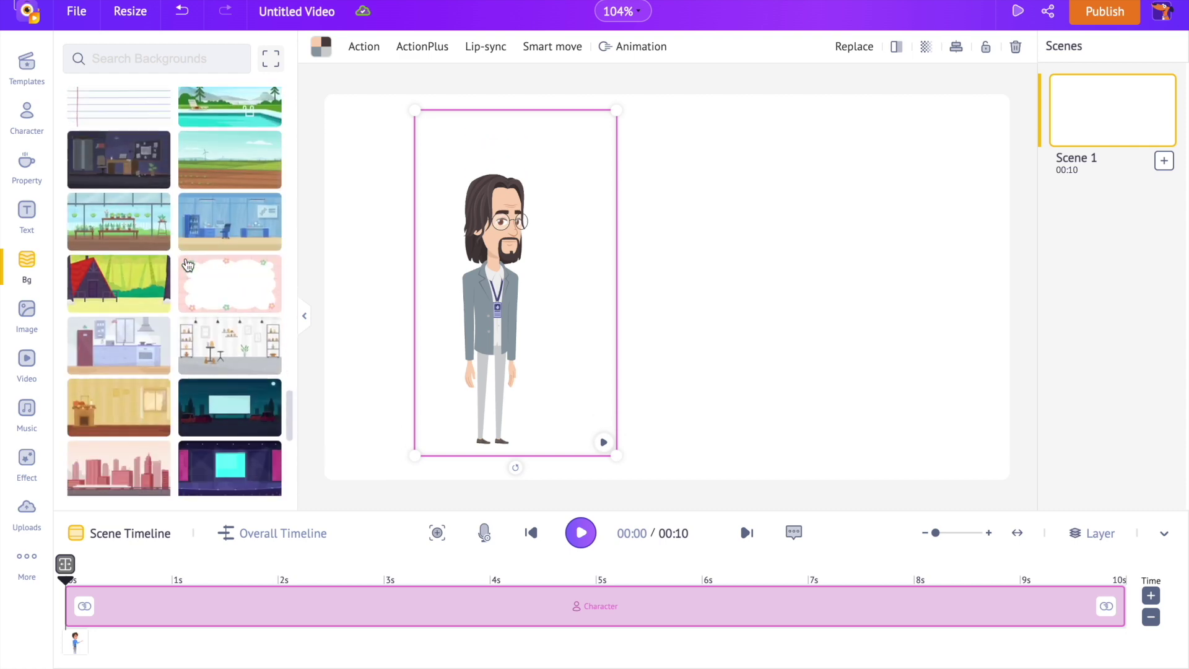
{"action": "scroll", "coordinate": [188, 266], "scroll_direction": "up", "scroll_amount": 20}
{"action": "left_click", "coordinate": [263, 101]}
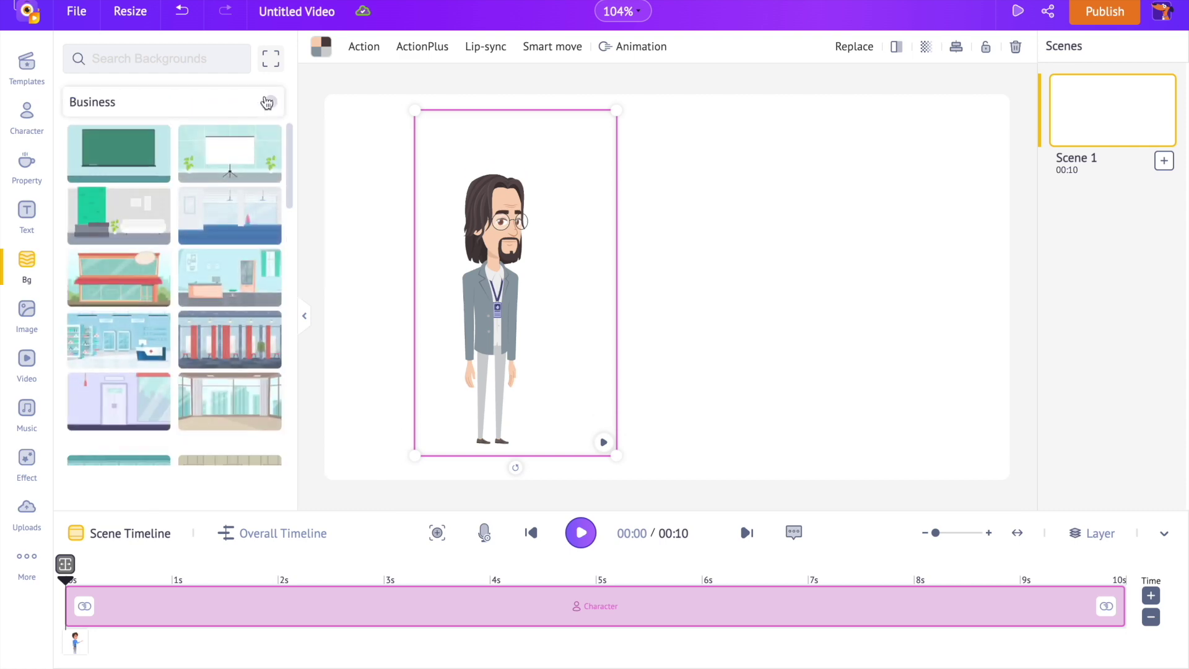
{"action": "scroll", "coordinate": [155, 278], "scroll_direction": "down", "scroll_amount": 5}
{"action": "left_click", "coordinate": [127, 287]}
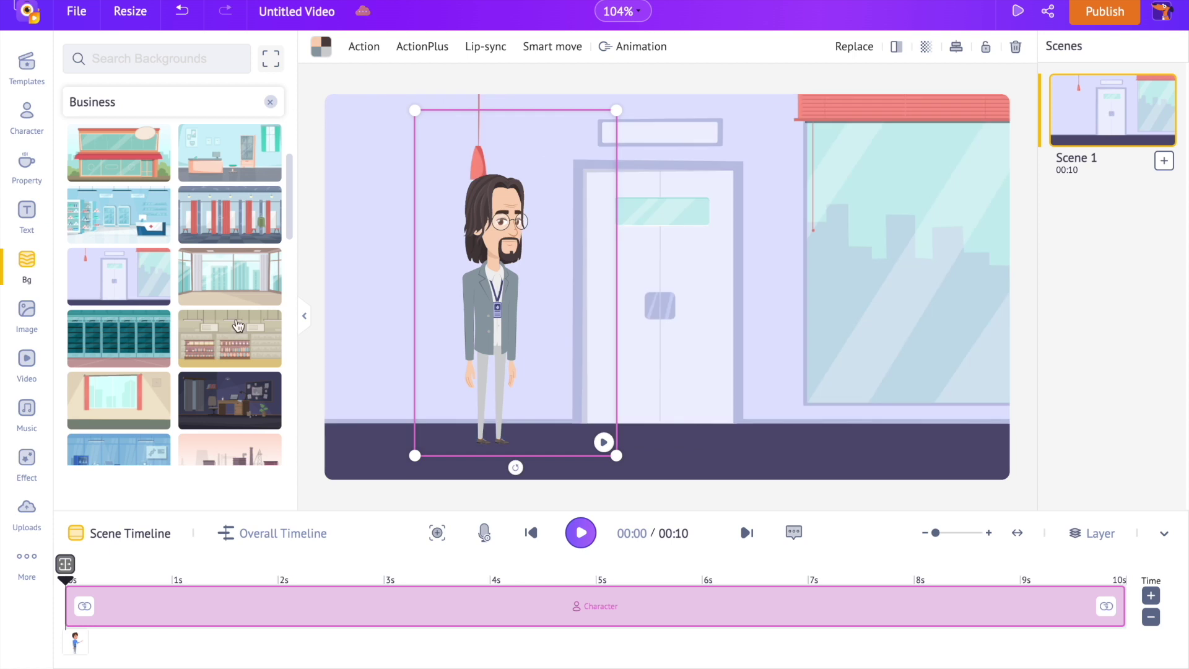
{"action": "mouse_move", "coordinate": [486, 297]}
{"action": "left_mouse_down"}
{"action": "mouse_move", "coordinate": [481, 288]}
{"action": "mouse_move", "coordinate": [502, 306]}
{"action": "mouse_move", "coordinate": [489, 309]}
{"action": "left_mouse_up"}
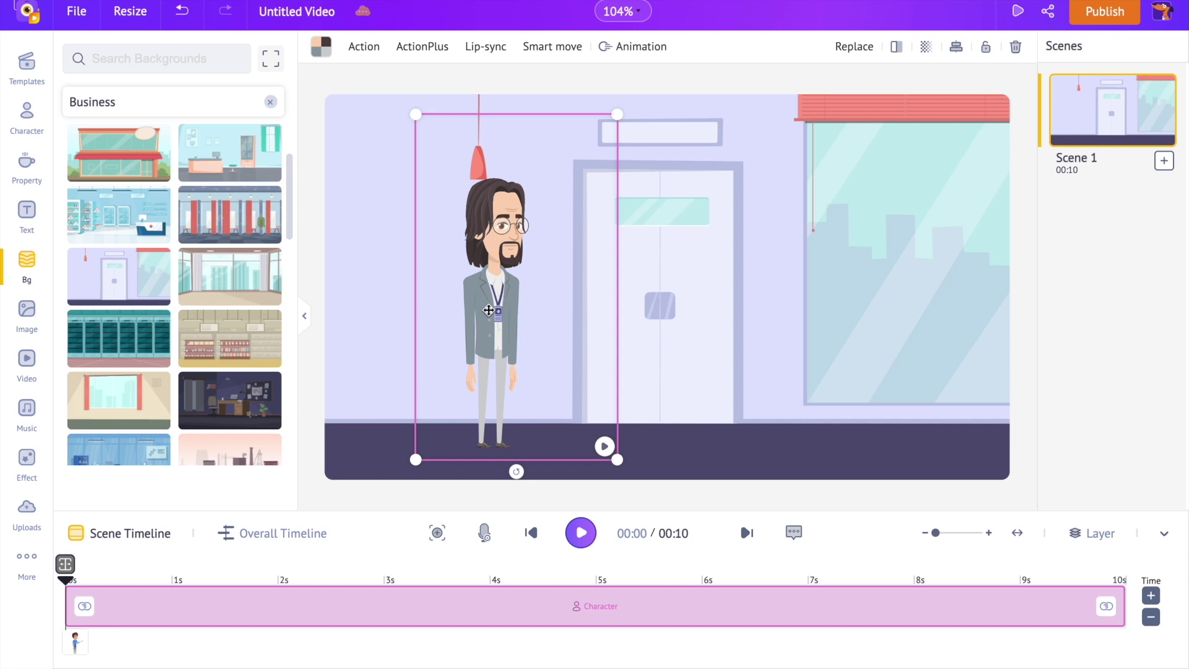
{"action": "left_click", "coordinate": [487, 47]}
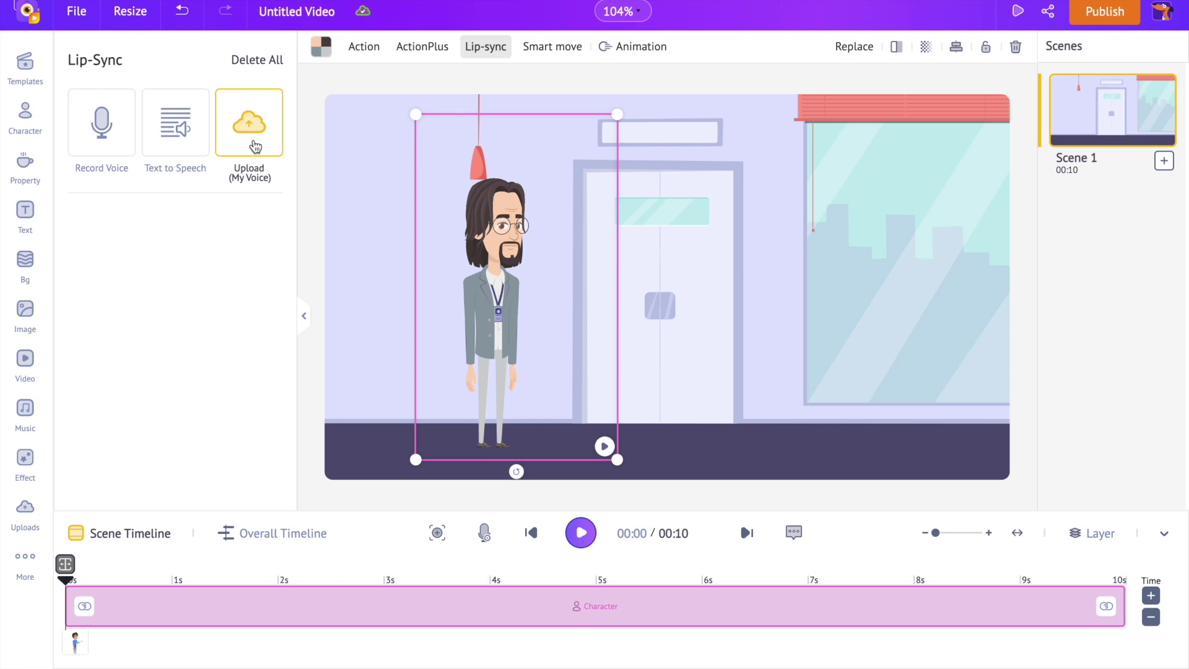
Step: Record a six-second voiceover with the mic and apply it for lip-sync
{"action": "left_click", "coordinate": [101, 121]}
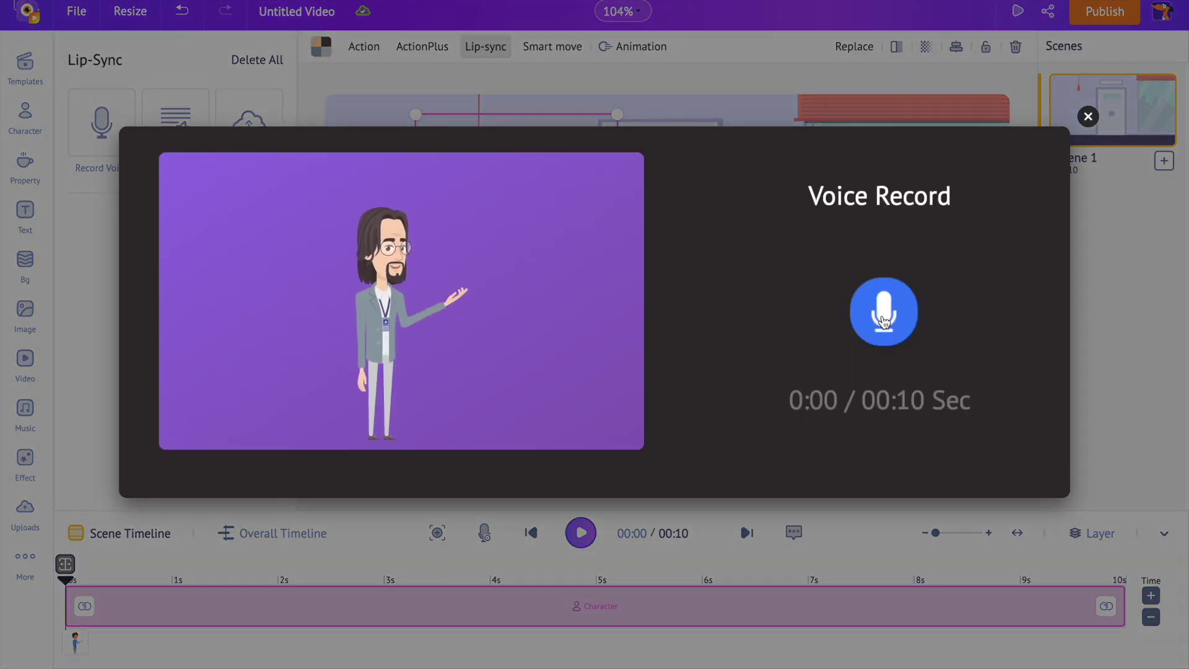
{"action": "left_click", "coordinate": [883, 316]}
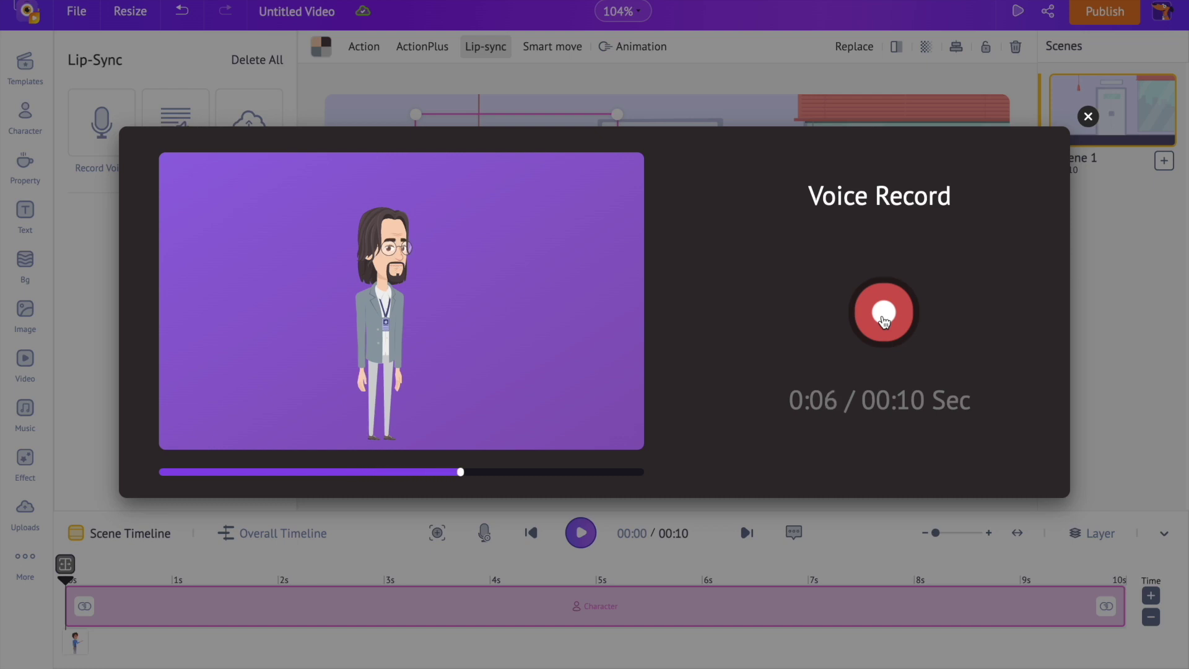
{"action": "left_click", "coordinate": [883, 317]}
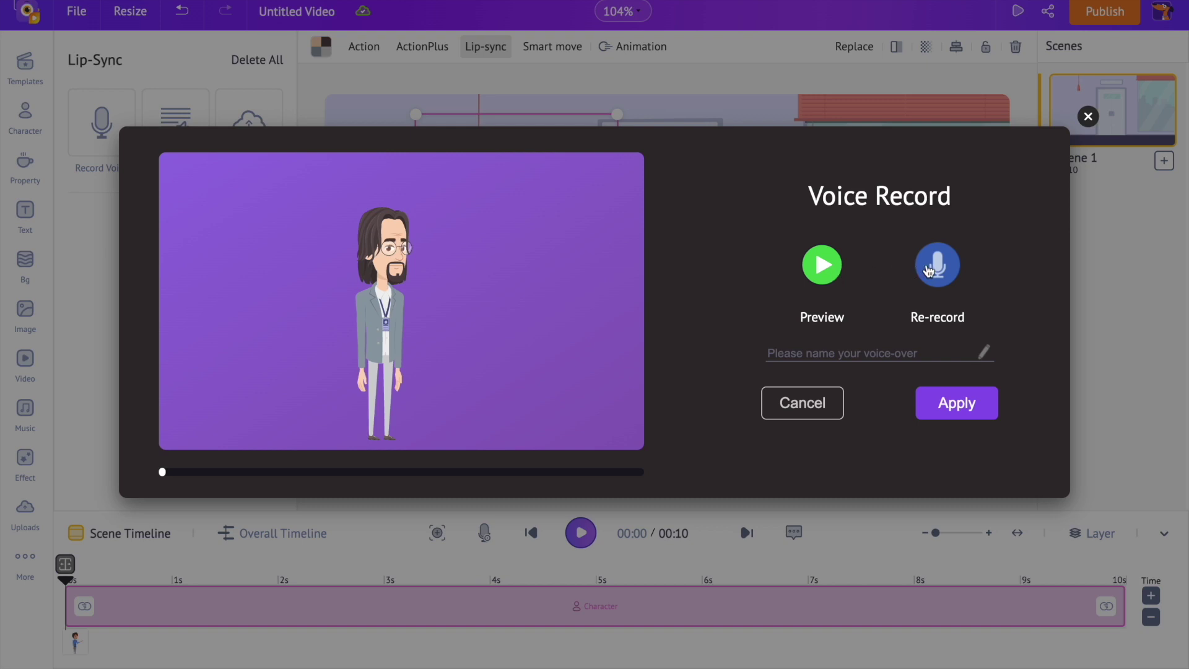
{"action": "left_click", "coordinate": [954, 404]}
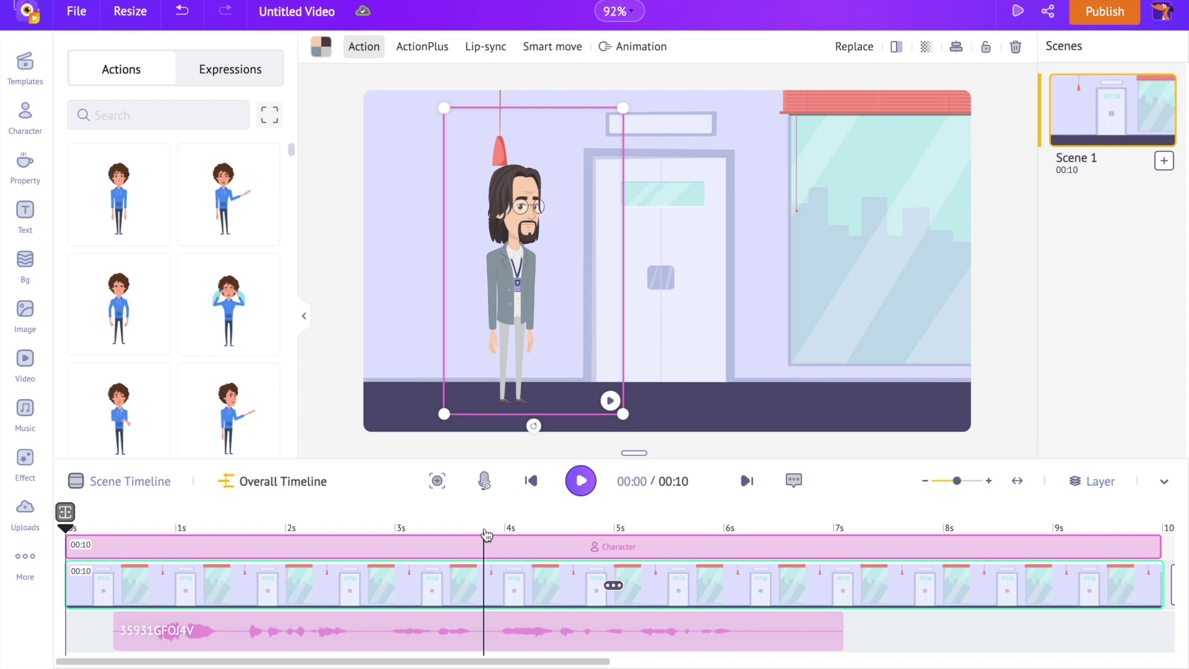
{"action": "left_click", "coordinate": [581, 481]}
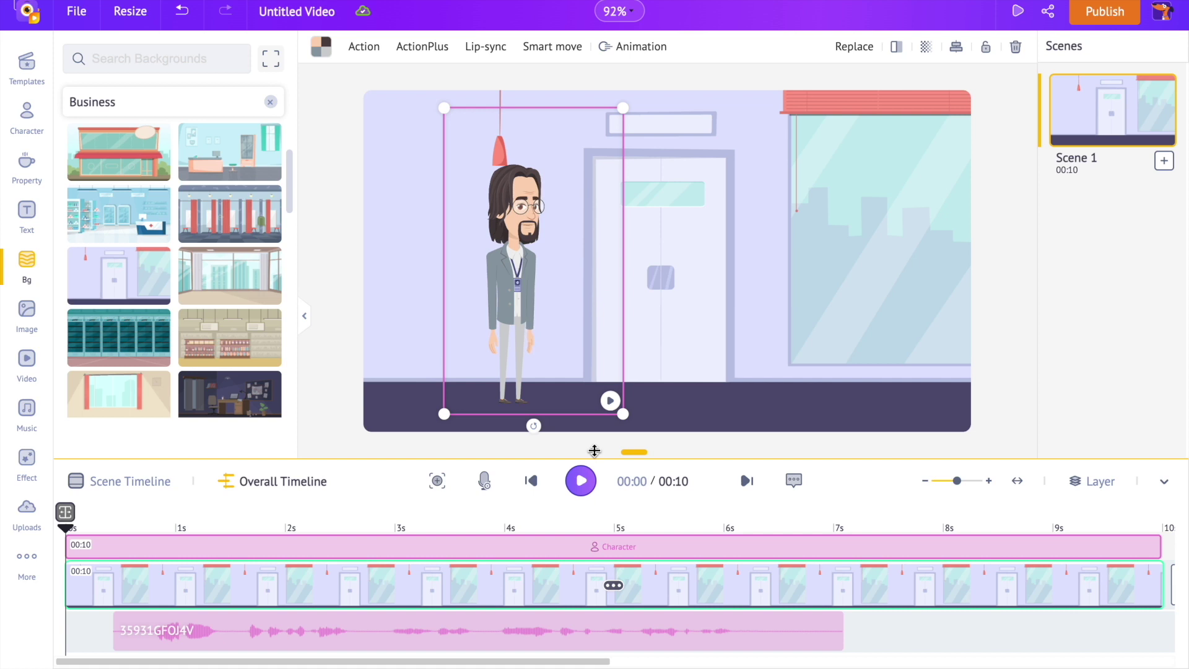
Step: Begin an ActionPlus sequence with a Walking action ending near mid-canvas
{"action": "left_click", "coordinate": [421, 47]}
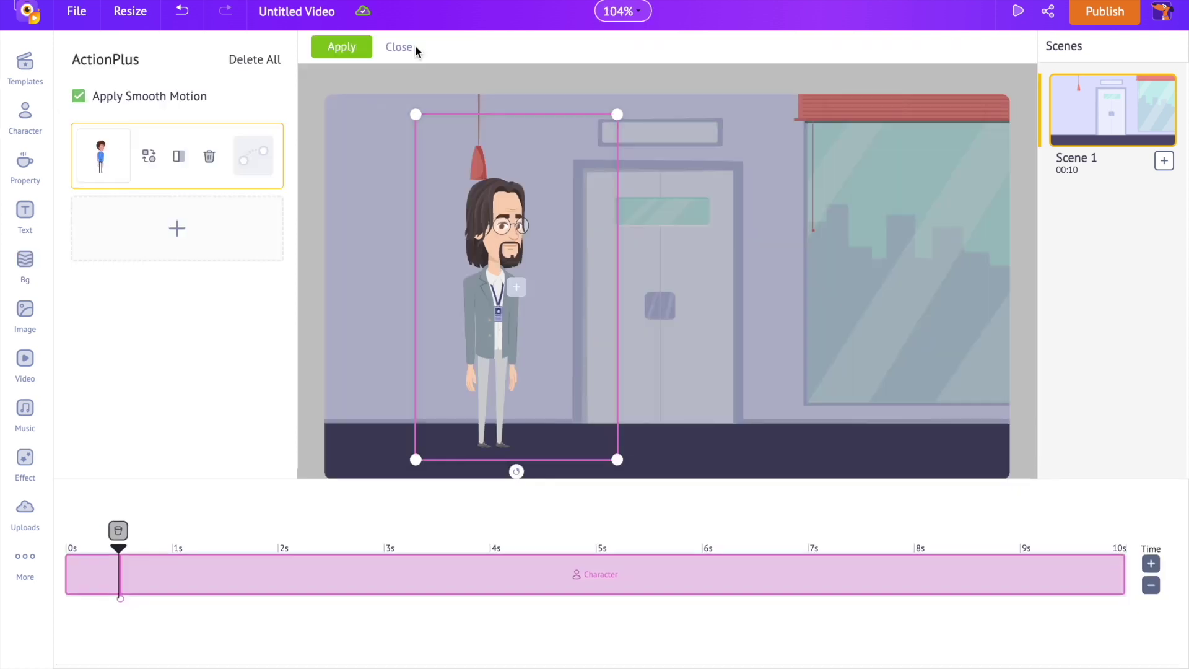
{"action": "left_click", "coordinate": [145, 155]}
{"action": "type", "text": "walking"}
{"action": "key", "text": "Return"}
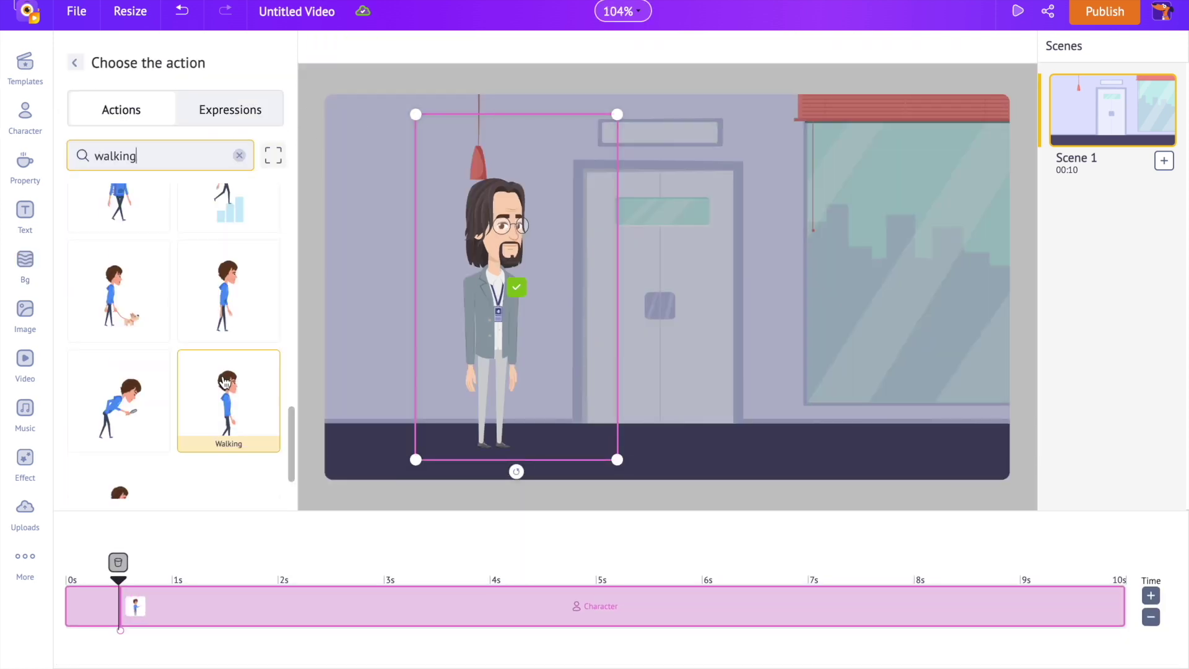
{"action": "left_click", "coordinate": [229, 397]}
{"action": "left_click_drag", "start_coordinate": [307, 286], "coordinate": [526, 288]}
Step: Add wave and talk actions, switching at about 2s and 3s
{"action": "left_click", "coordinate": [199, 165]}
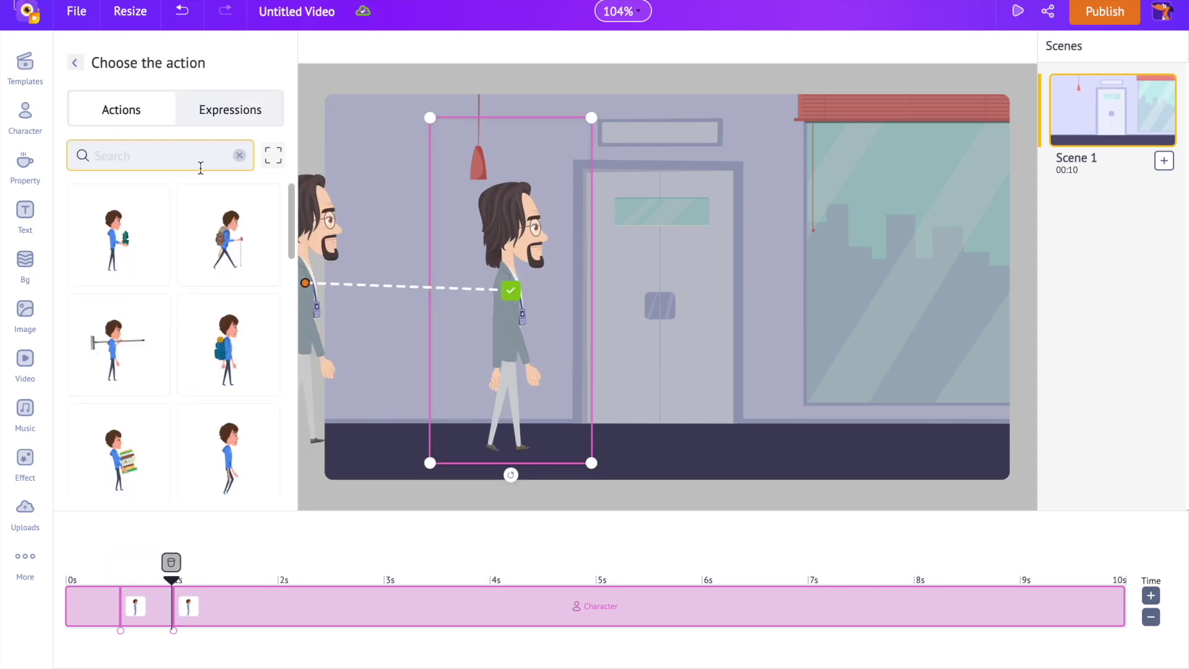
{"action": "type", "text": "wave"}
{"action": "left_click", "coordinate": [200, 309]}
{"action": "left_click", "coordinate": [199, 310]}
{"action": "left_click", "coordinate": [212, 154]}
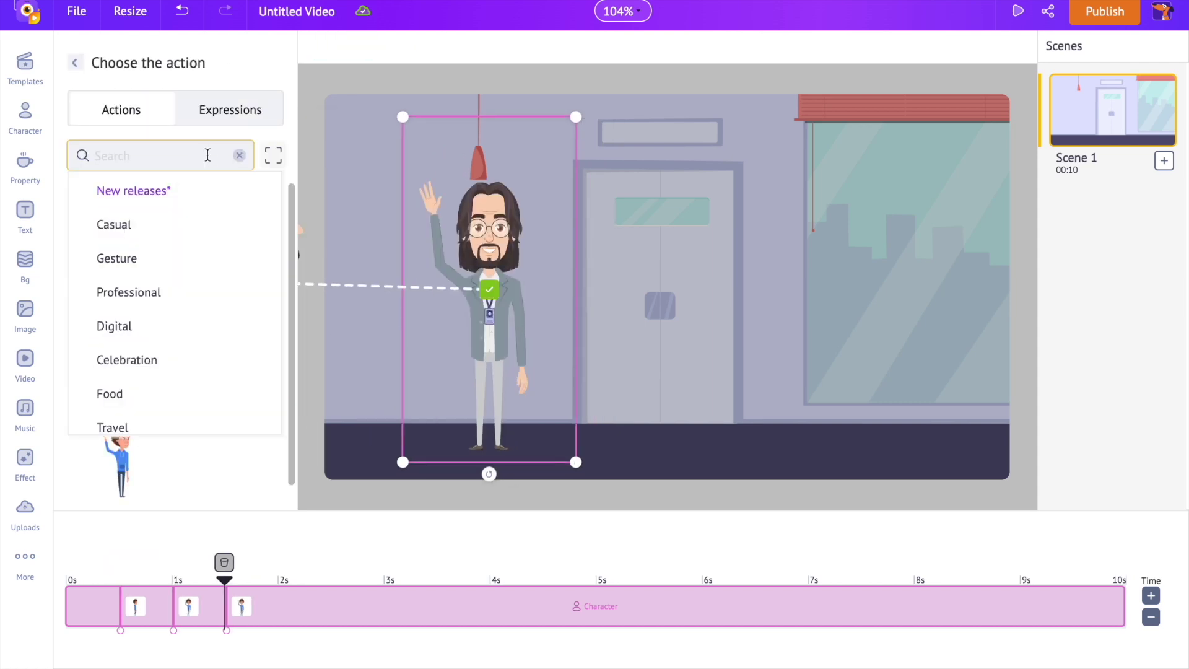
{"action": "type", "text": "talk"}
{"action": "left_click_drag", "start_coordinate": [173, 610], "coordinate": [385, 610]}
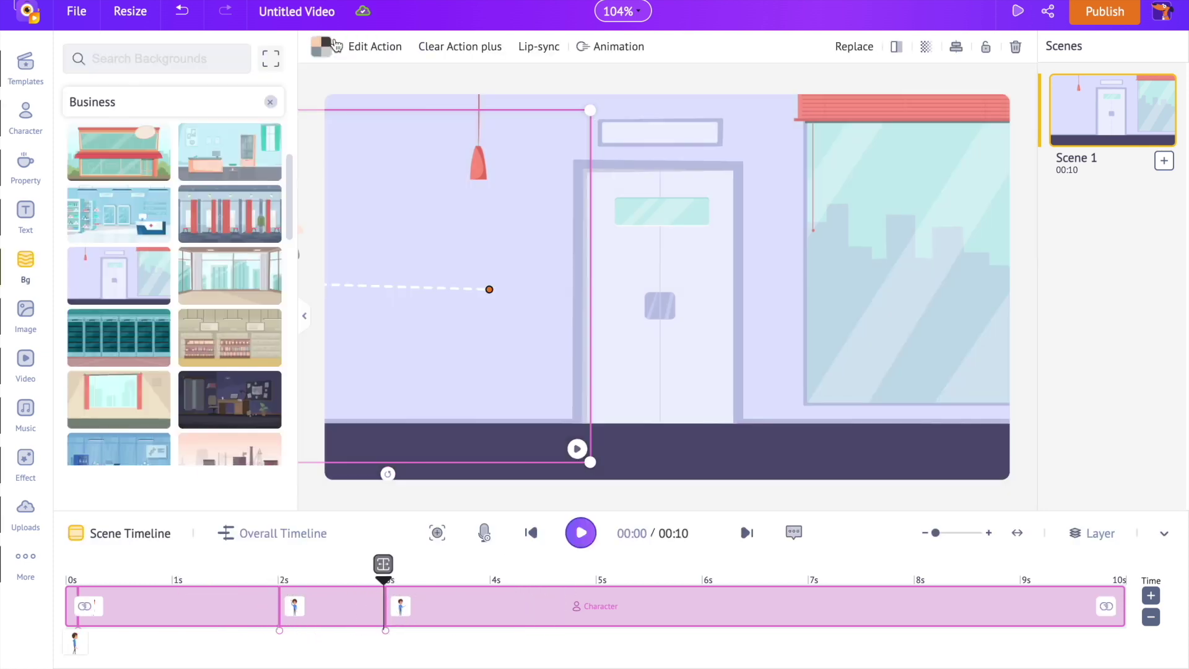
{"action": "left_click", "coordinate": [261, 60]}
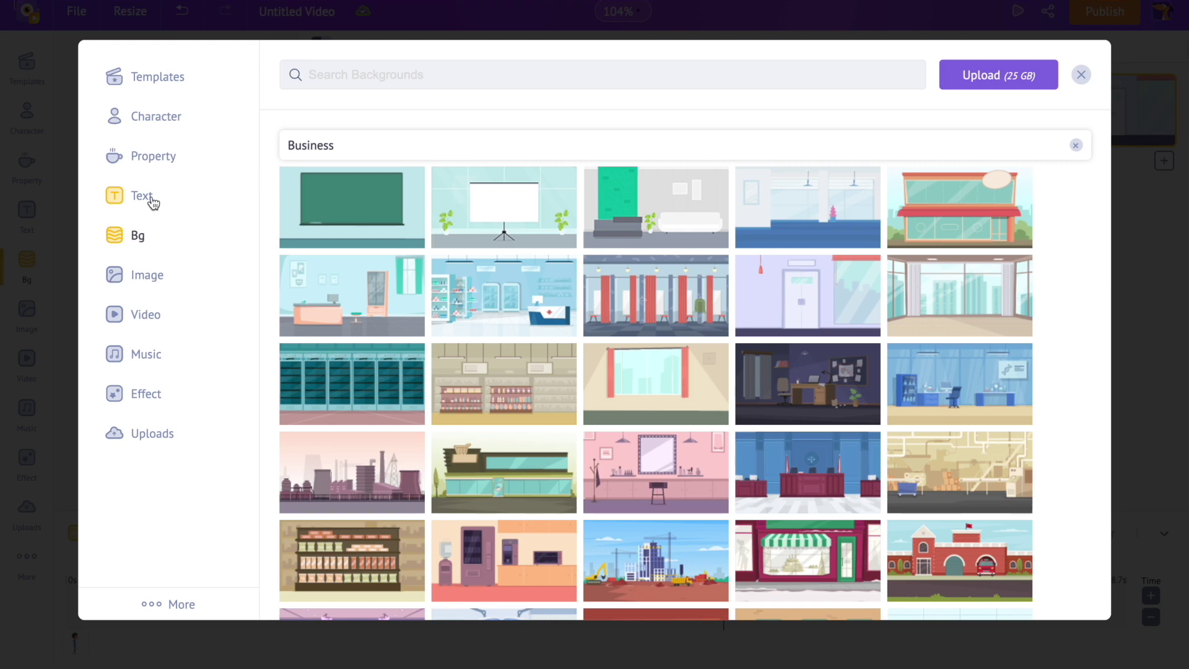
{"action": "left_click", "coordinate": [153, 203]}
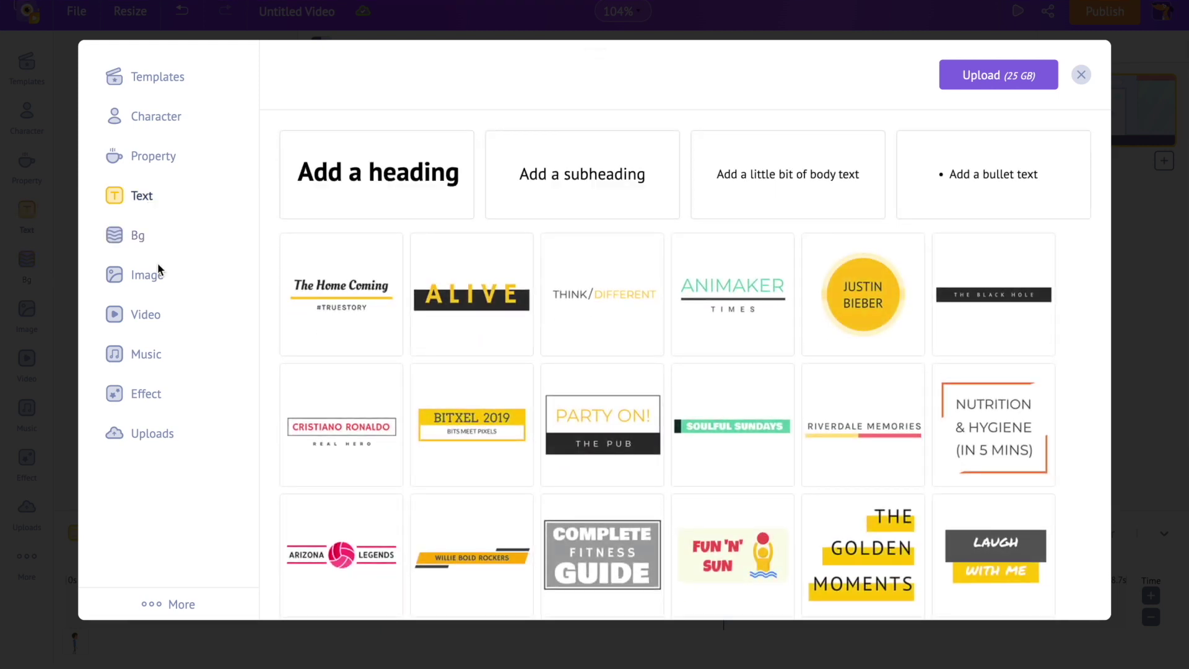
{"action": "left_click", "coordinate": [159, 275]}
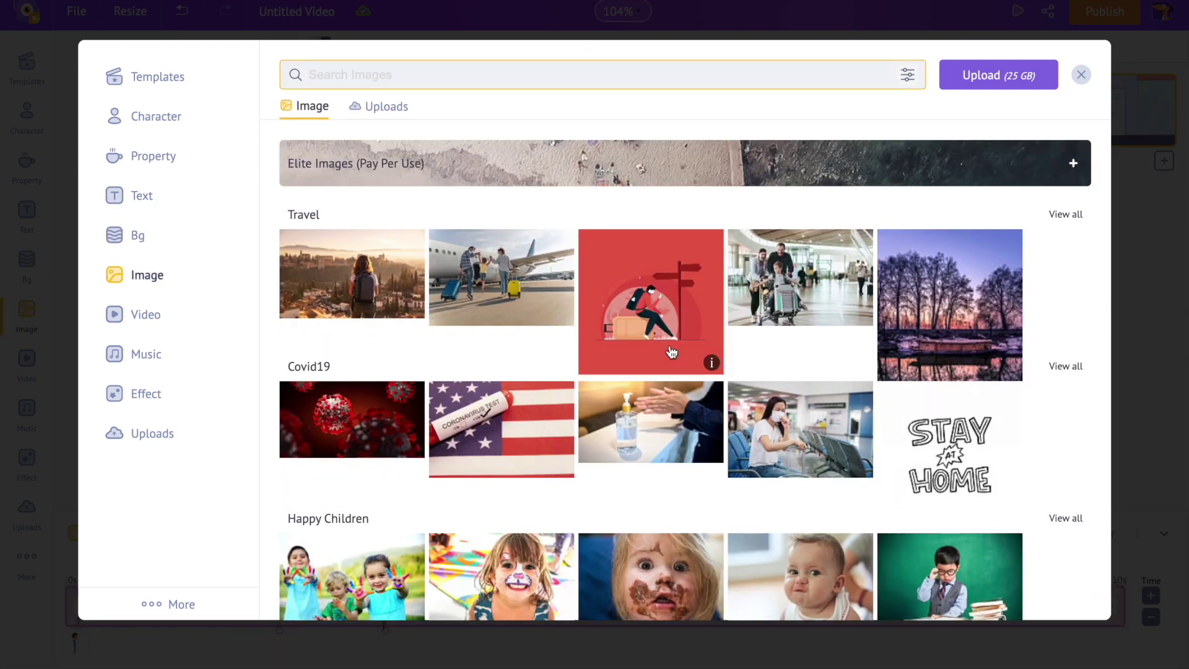
{"action": "scroll", "coordinate": [670, 350], "scroll_direction": "down", "scroll_amount": 5}
{"action": "scroll", "coordinate": [670, 346], "scroll_direction": "down", "scroll_amount": 10}
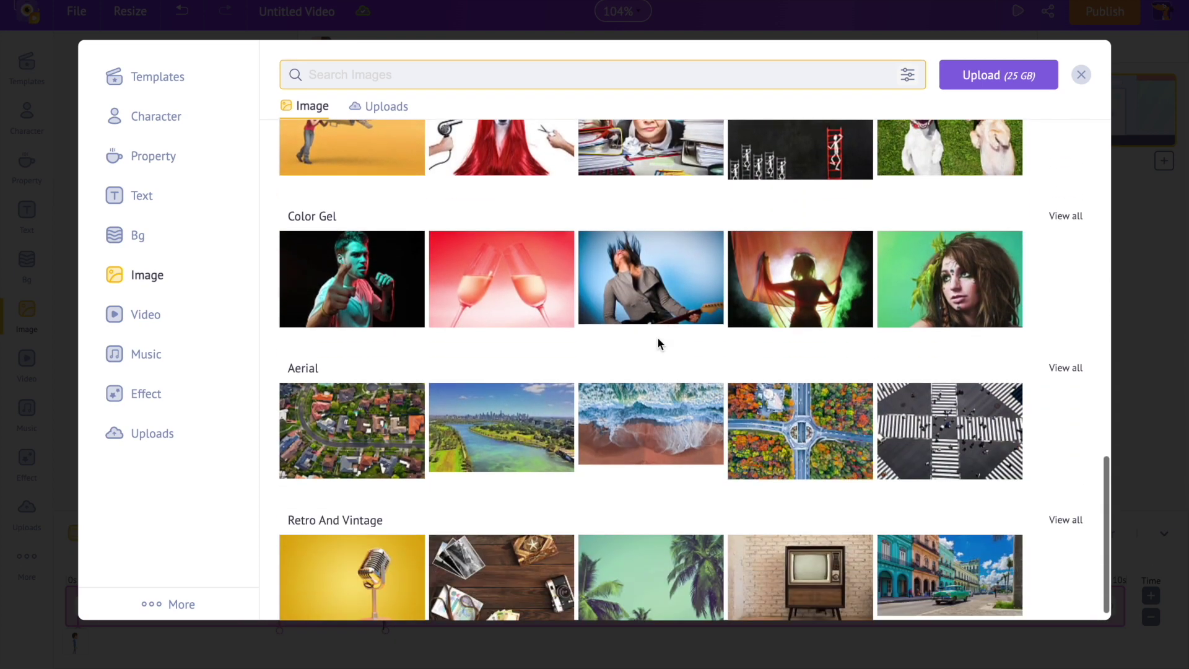
{"action": "left_click", "coordinate": [177, 313]}
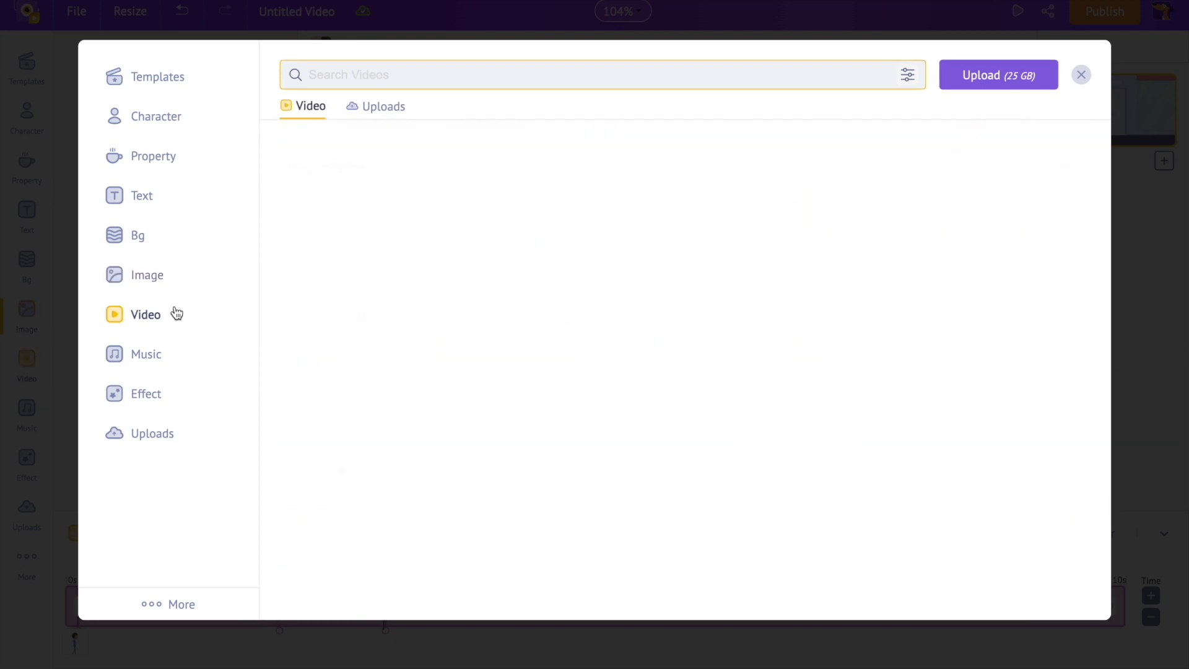
{"action": "scroll", "coordinate": [467, 412], "scroll_direction": "down", "scroll_amount": 5}
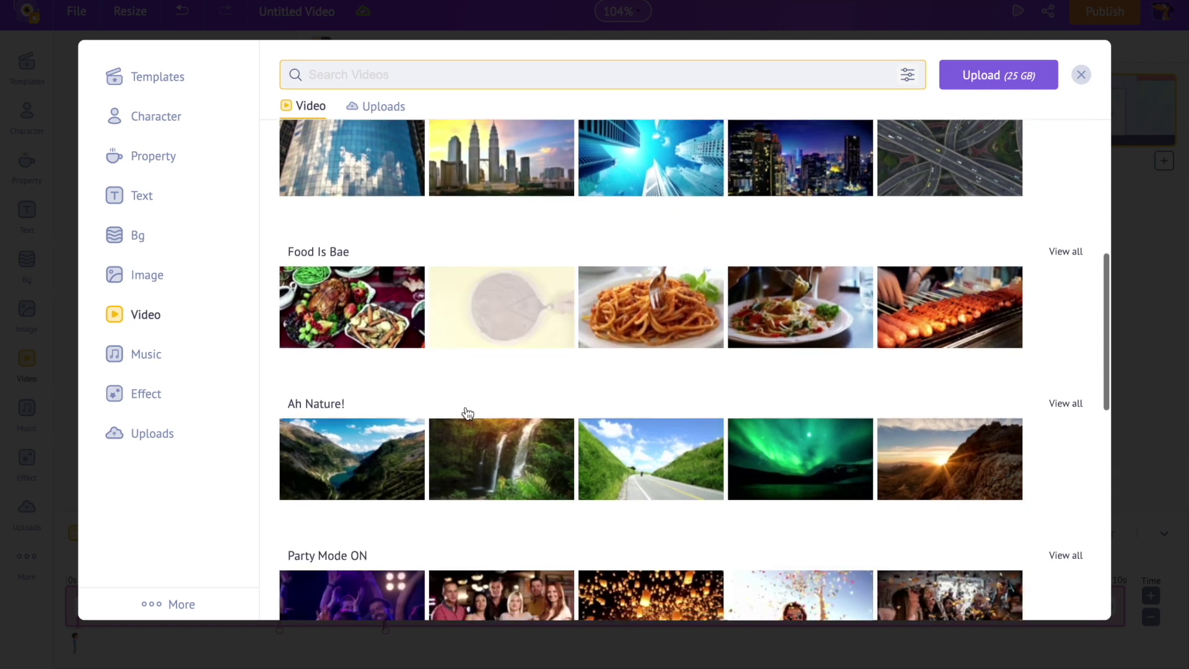
{"action": "scroll", "coordinate": [467, 412], "scroll_direction": "down", "scroll_amount": 5}
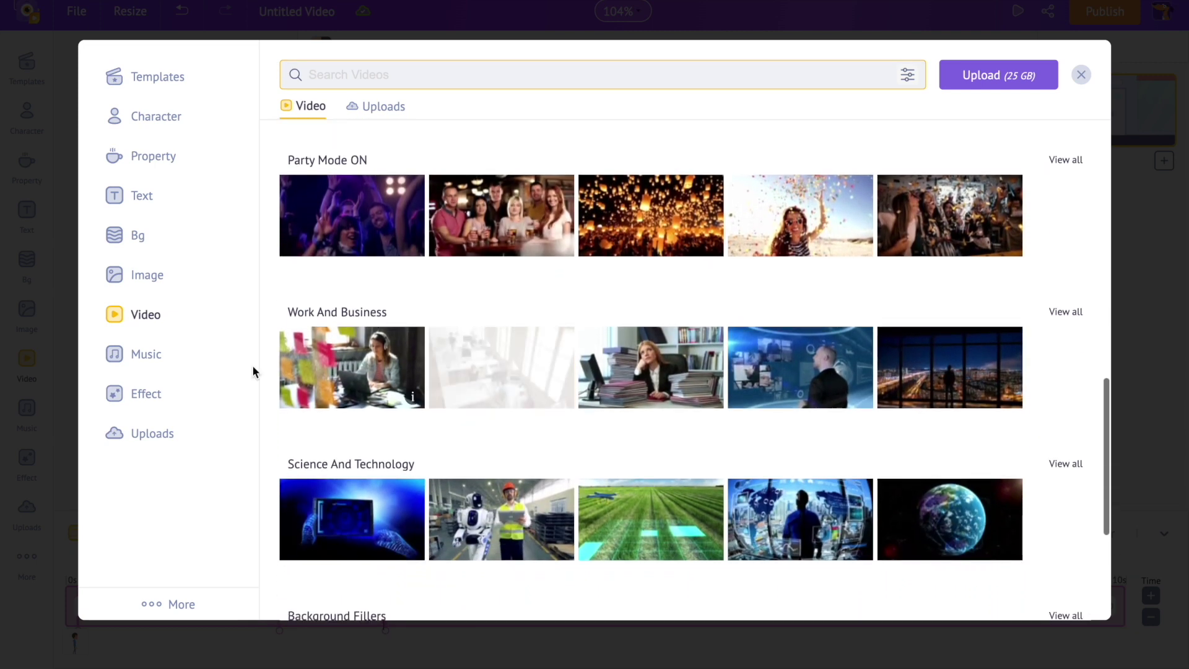
{"action": "left_click", "coordinate": [186, 363]}
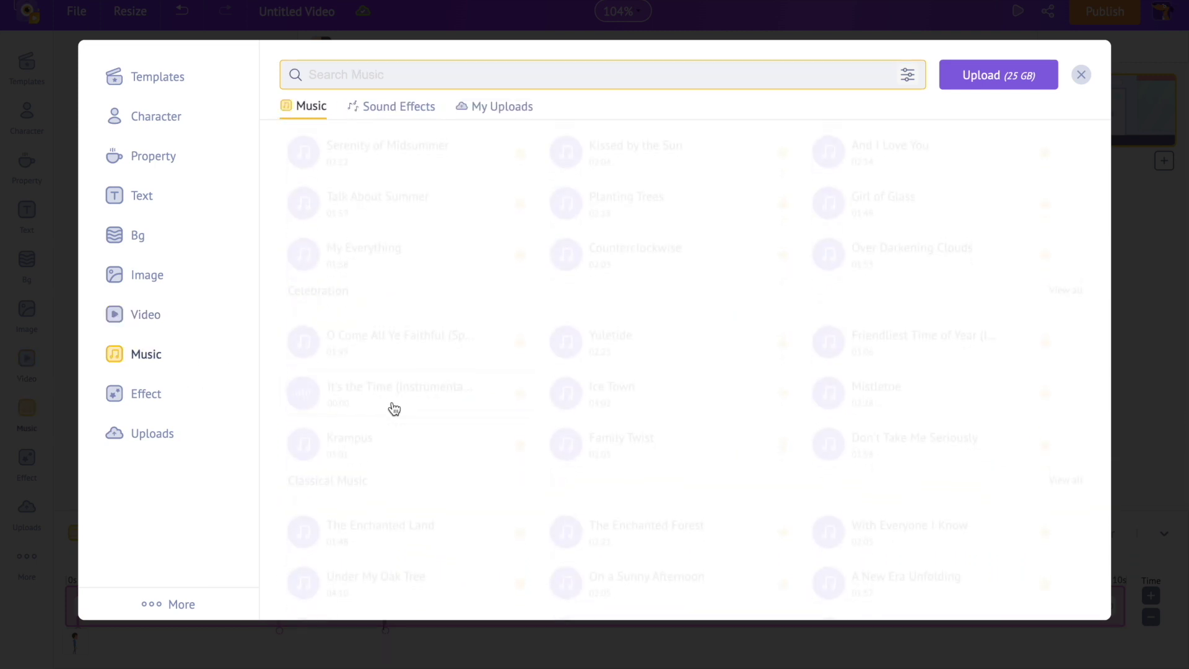
{"action": "scroll", "coordinate": [392, 407], "scroll_direction": "down", "scroll_amount": 3}
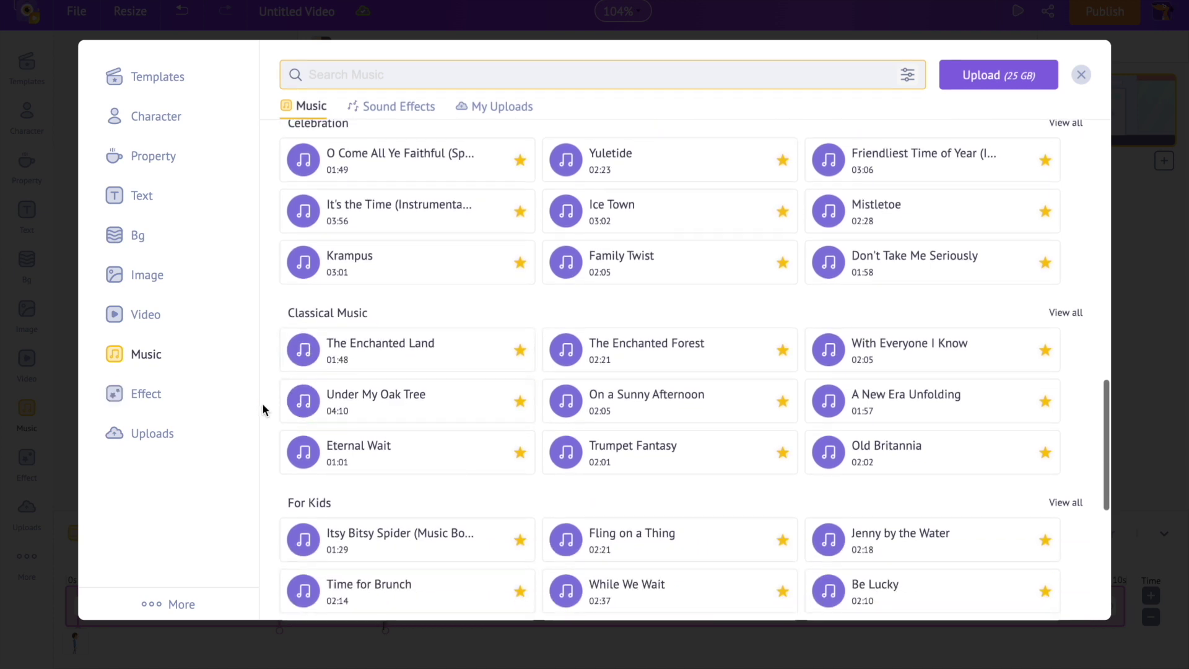
{"action": "scroll", "coordinate": [265, 405], "scroll_direction": "down", "scroll_amount": 6}
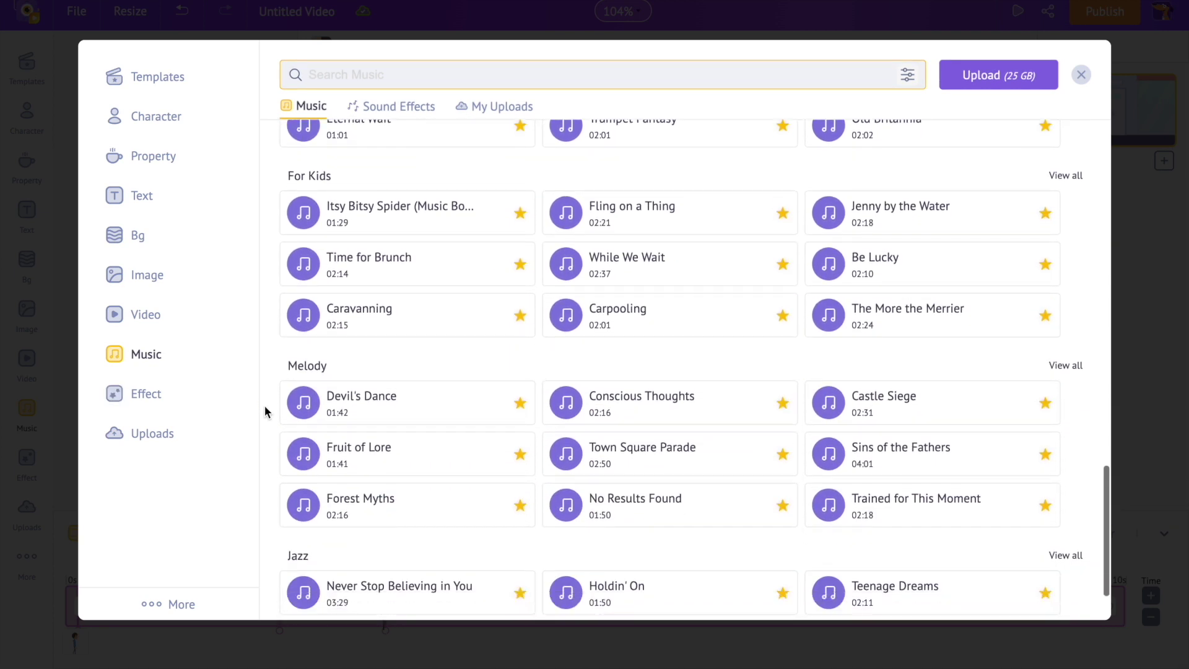
{"action": "scroll", "coordinate": [265, 405], "scroll_direction": "down", "scroll_amount": 3}
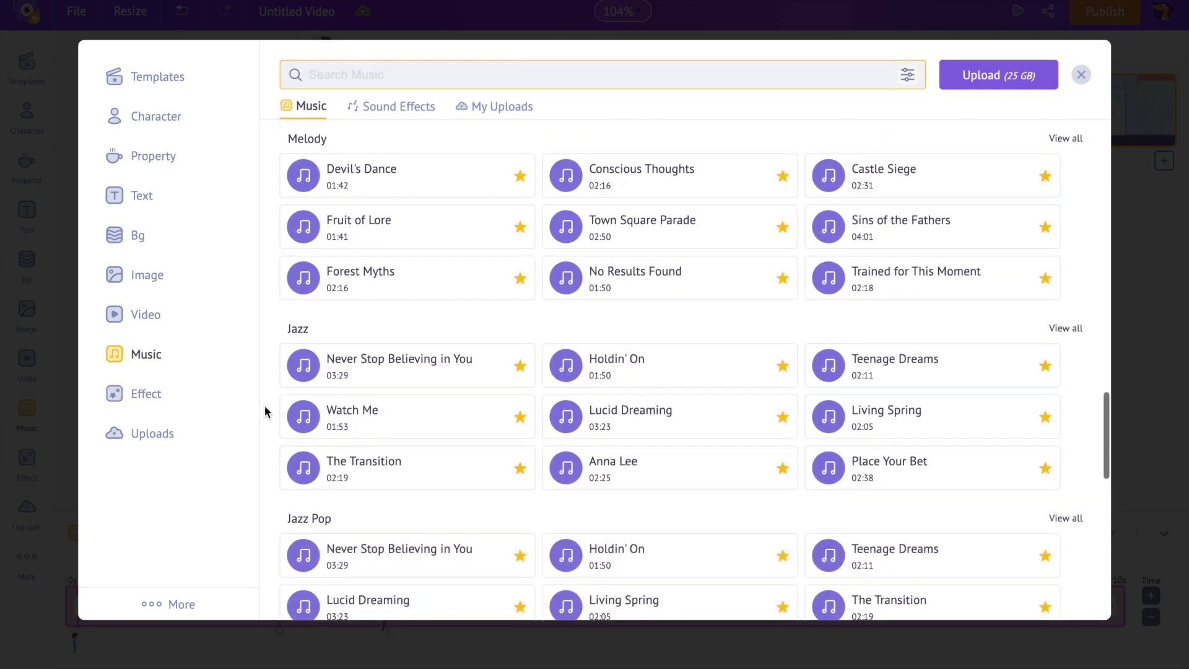
{"action": "left_click", "coordinate": [1082, 76]}
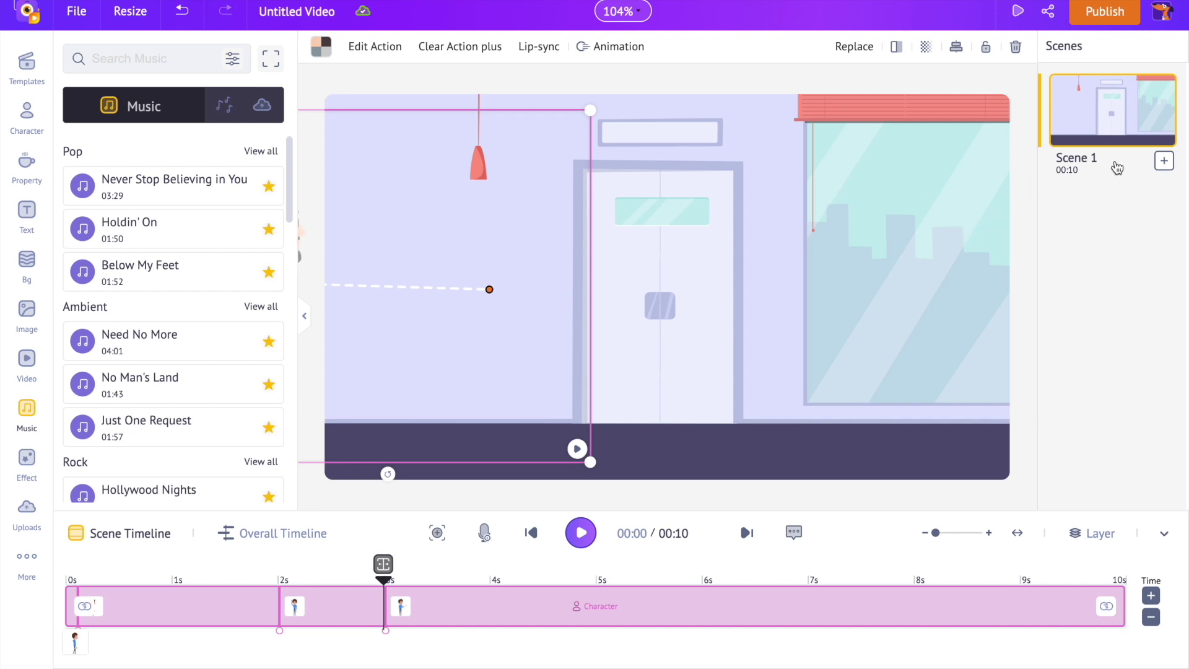
{"action": "left_click", "coordinate": [1159, 163]}
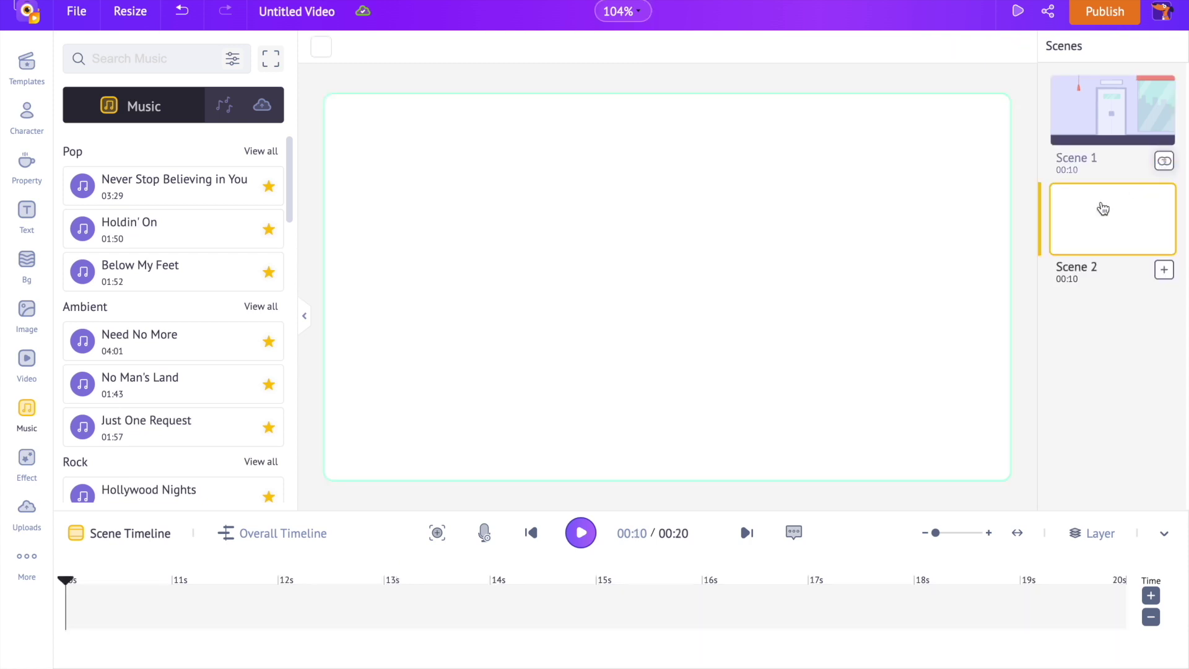
{"action": "mouse_move", "coordinate": [1104, 211]}
{"action": "left_click", "coordinate": [1159, 247]}
{"action": "left_click", "coordinate": [1118, 321]}
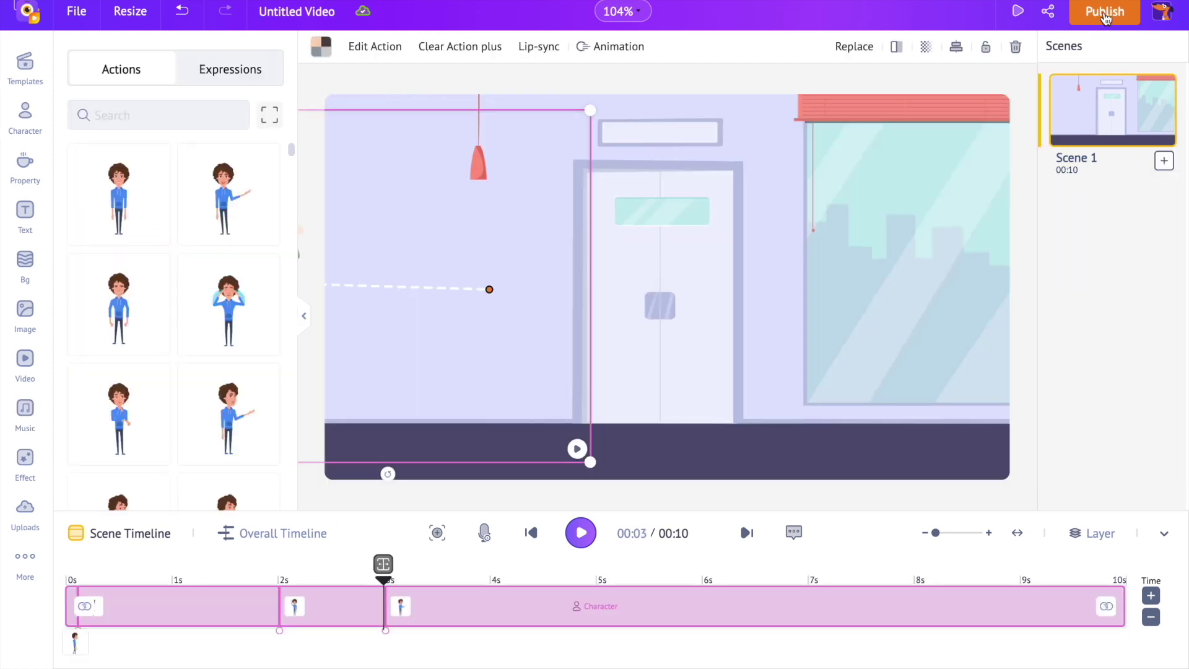
Step: Open Download Video from the Publish menu, with HD 720p quality and mp4 format
{"action": "left_click", "coordinate": [1105, 12]}
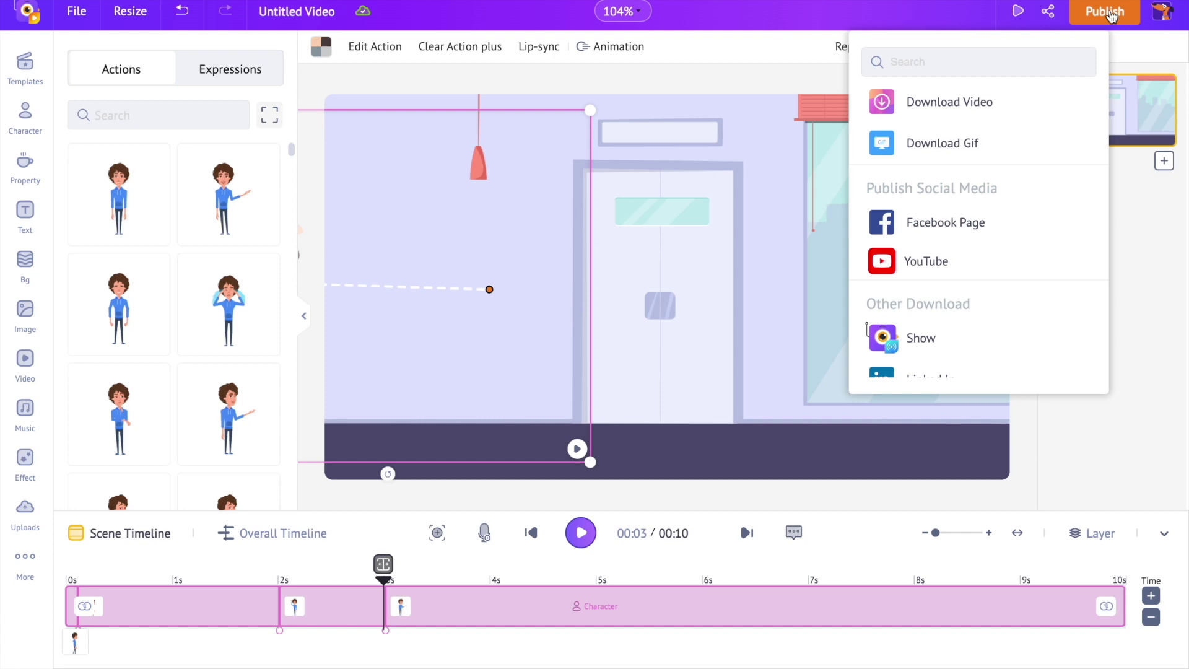
{"action": "left_click", "coordinate": [1029, 114]}
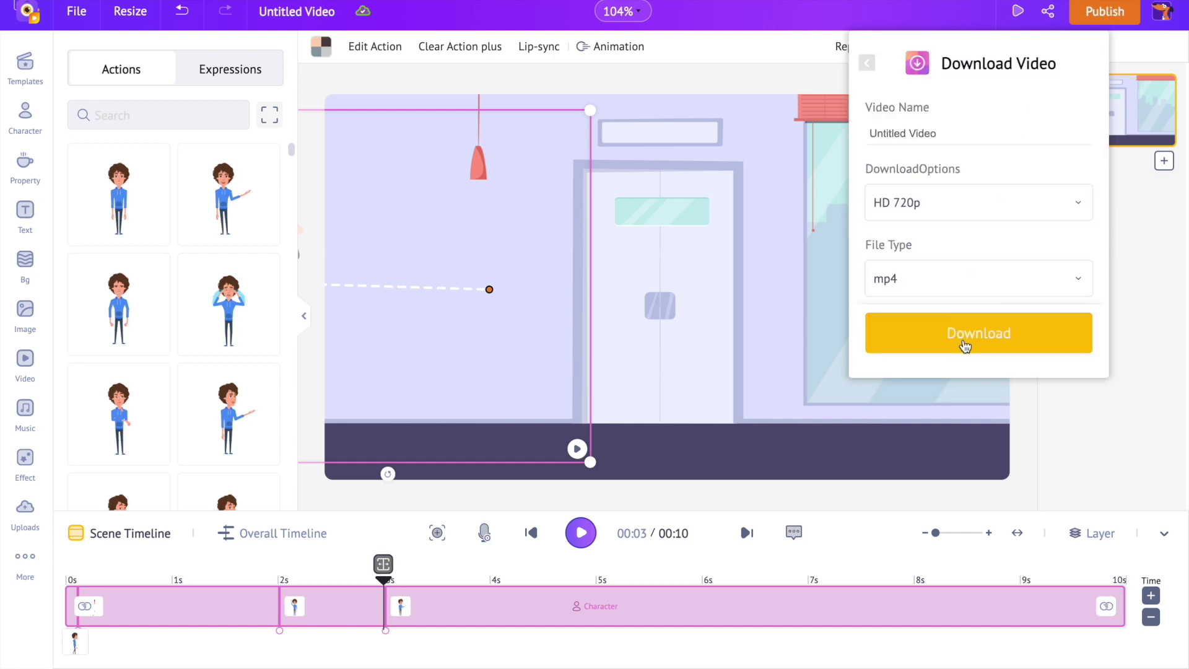